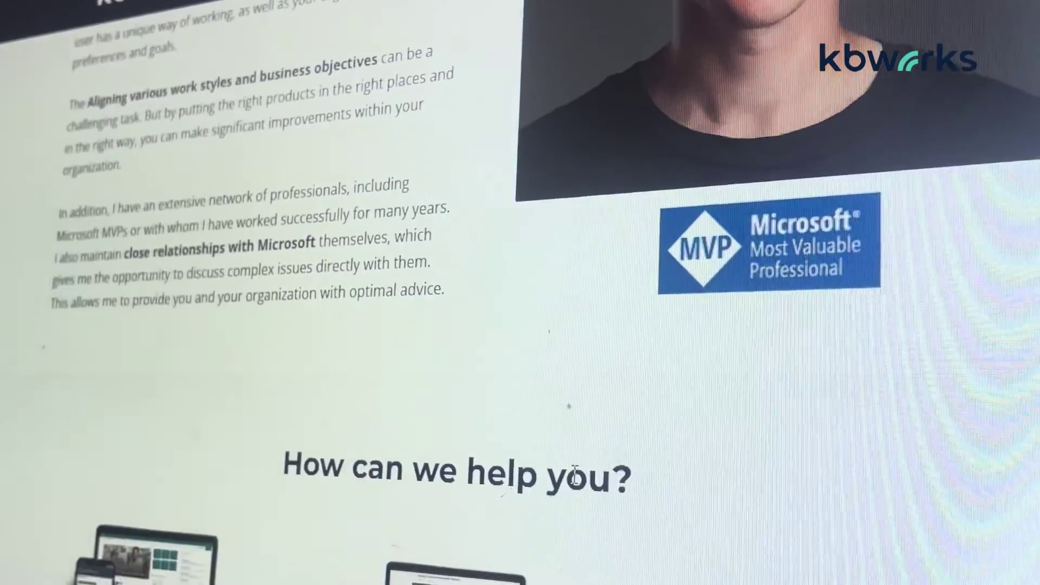
scroll(573, 481, "down", 10)
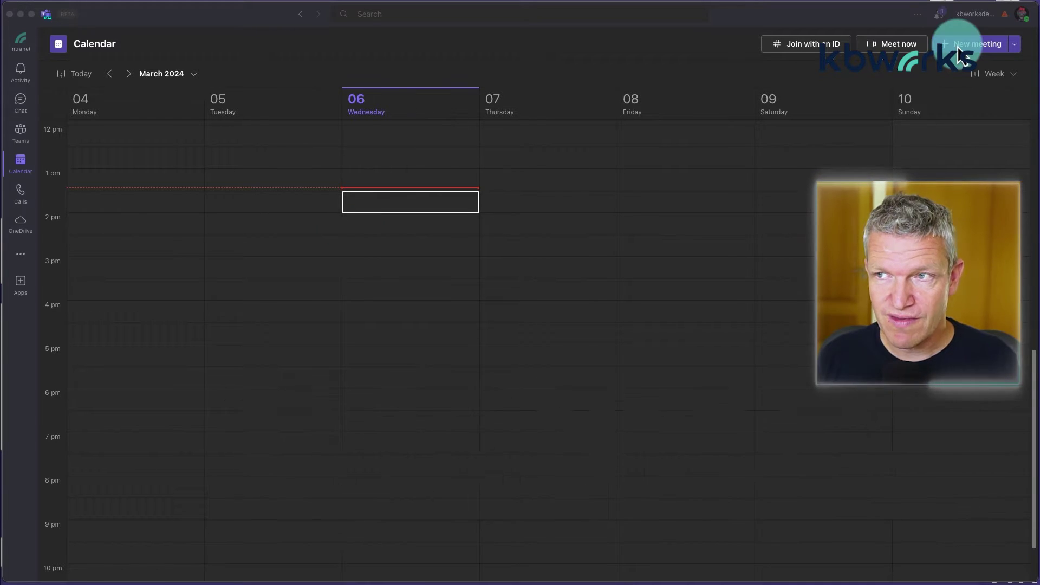
Start a new calendar meeting and title it "breakout explained".
left_click(957, 46)
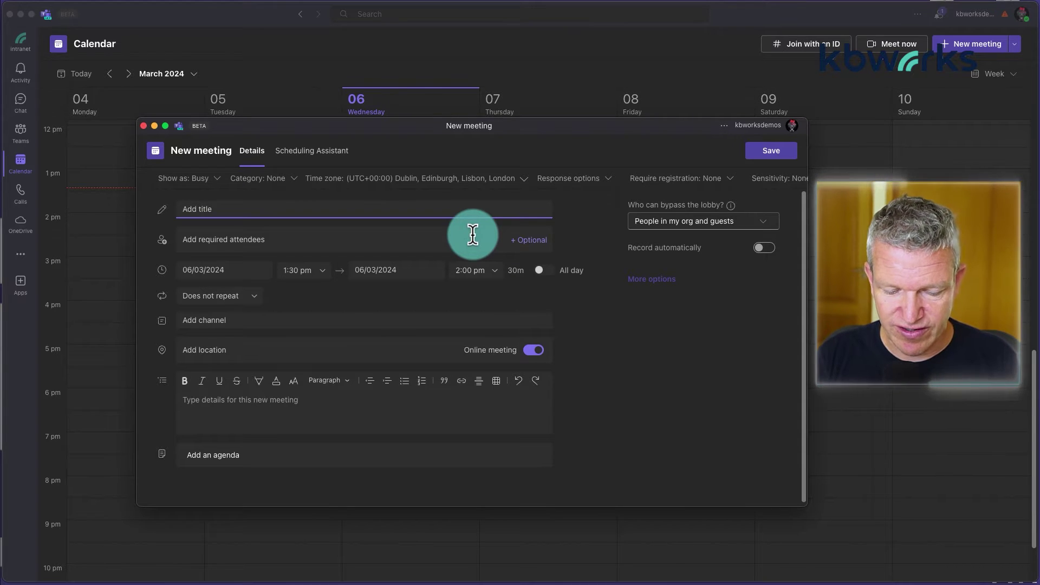
type("break")
type("out")
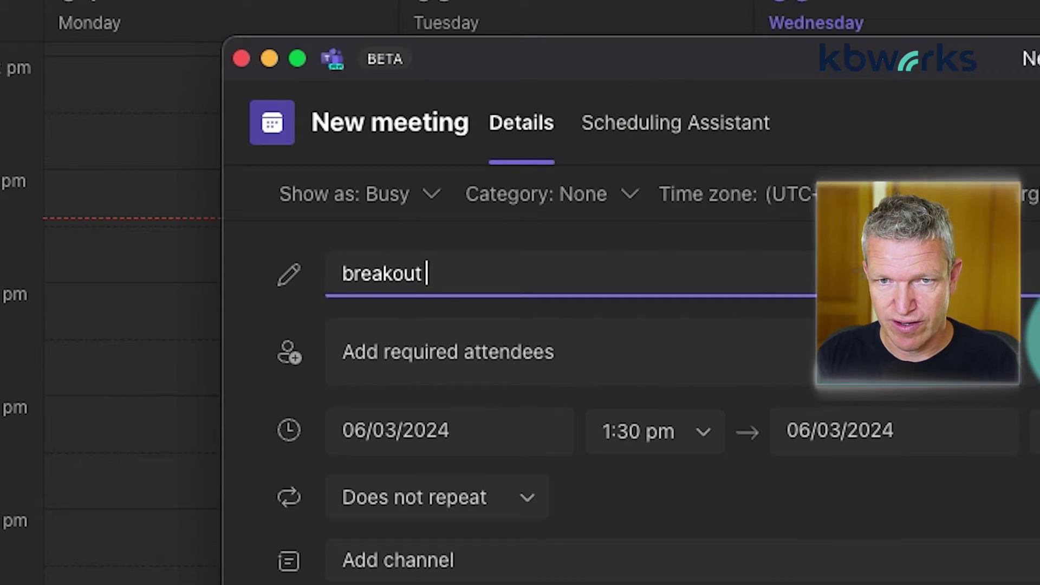
type(" explain")
type("ed")
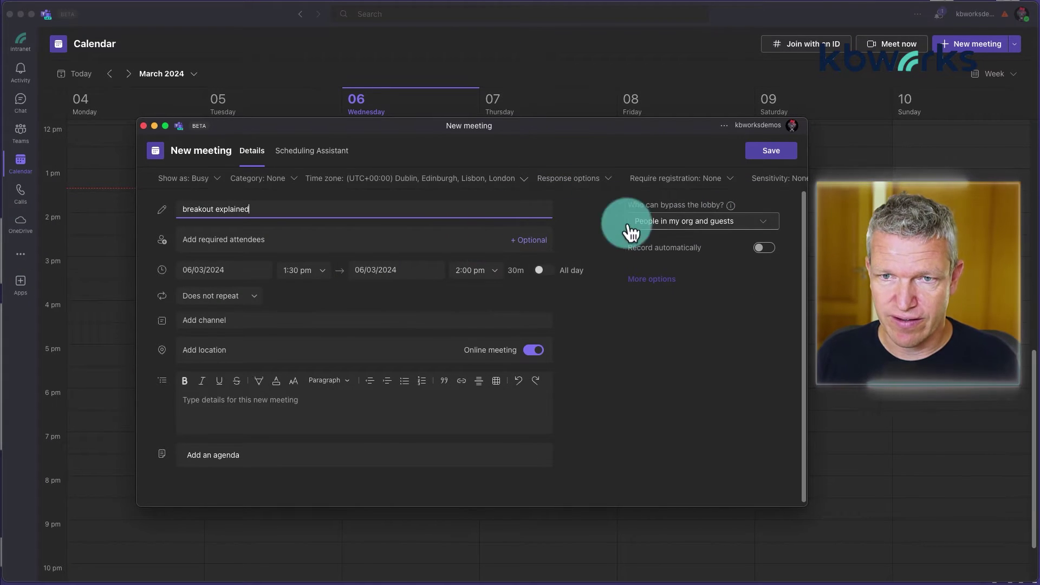
Add the two colleagues as required attendees and send the meeting invitation.
left_click(336, 244)
type("debby")
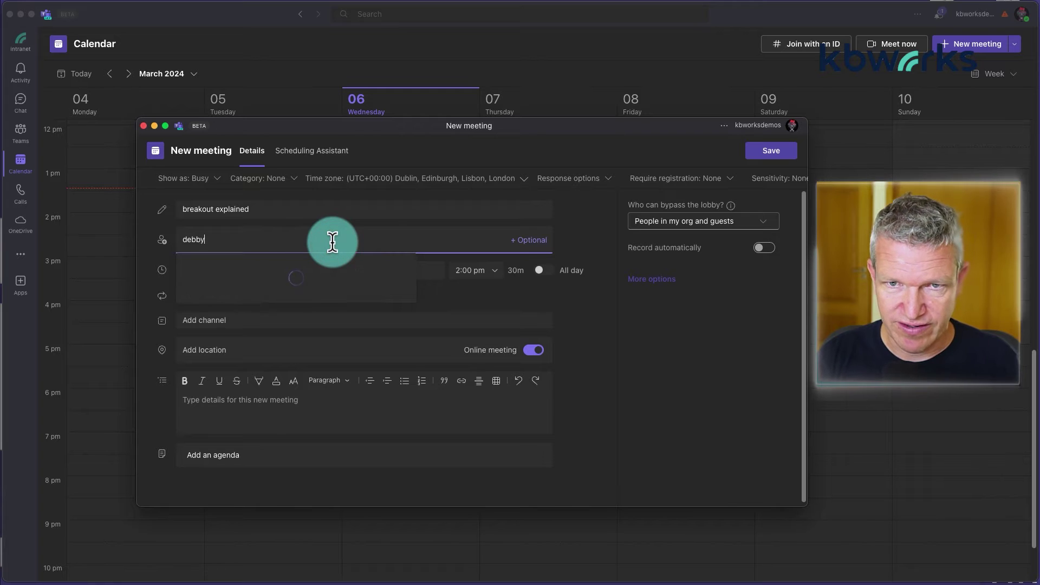
left_click(321, 267)
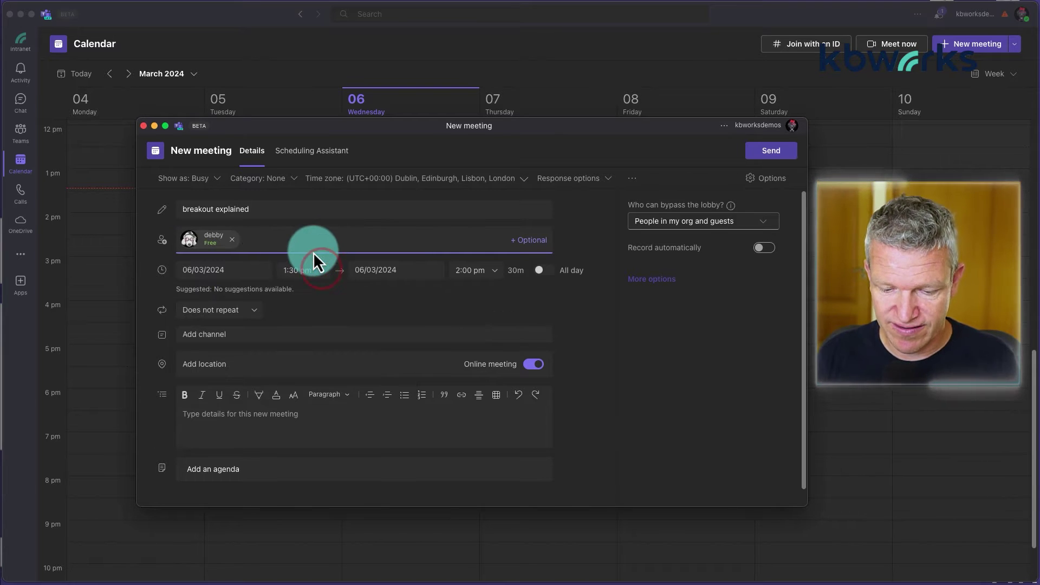
type("peng")
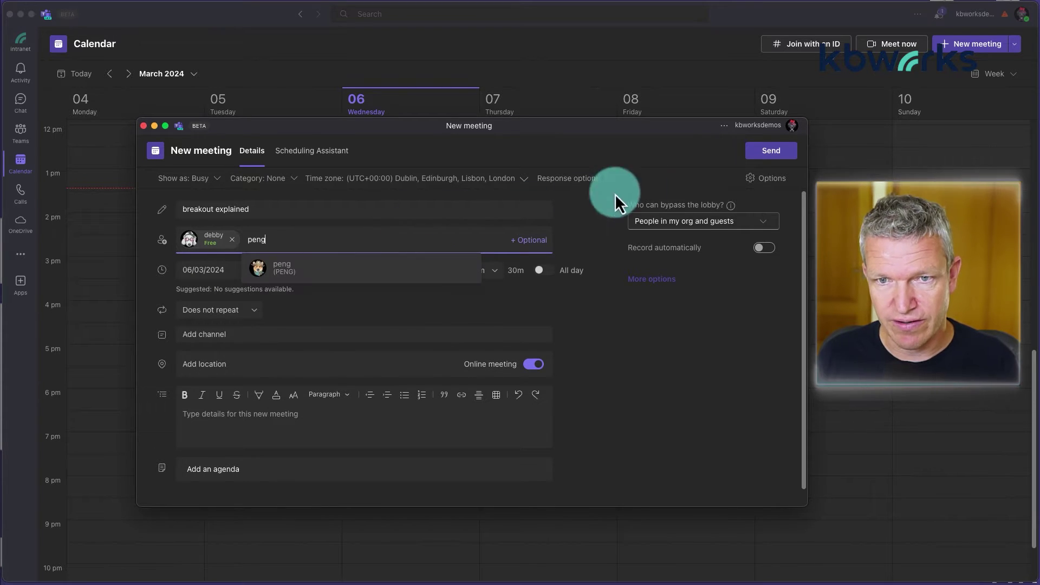
left_click(308, 278)
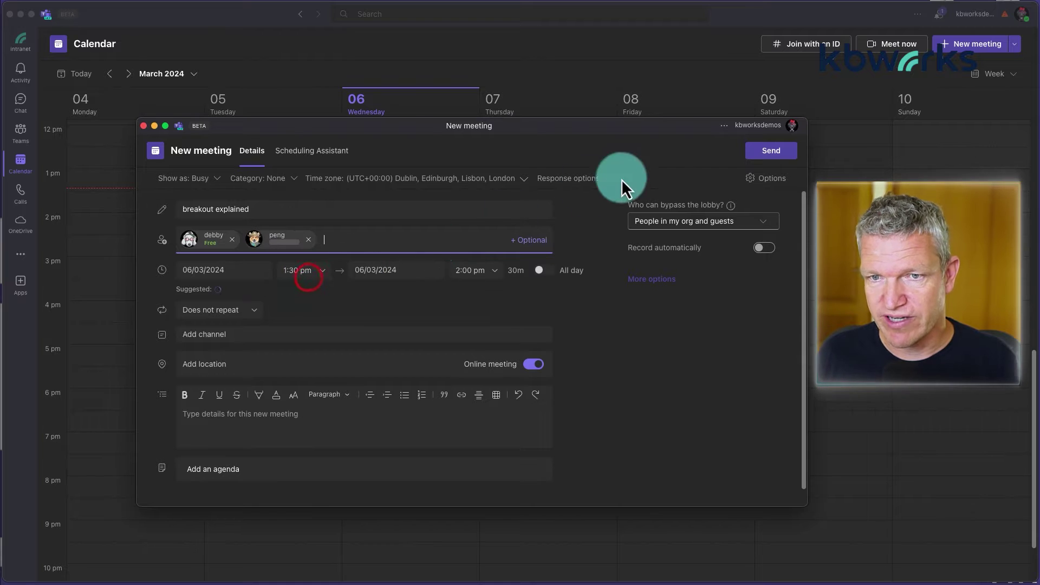
left_click(758, 152)
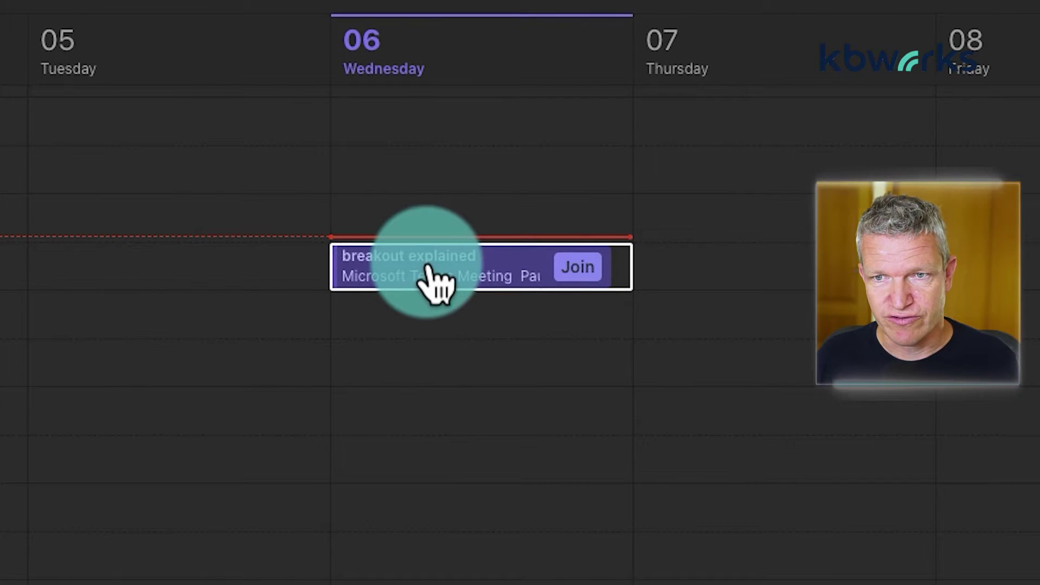
Open the "breakout explained" meeting for editing and create 2 breakout rooms in it.
left_click(432, 277)
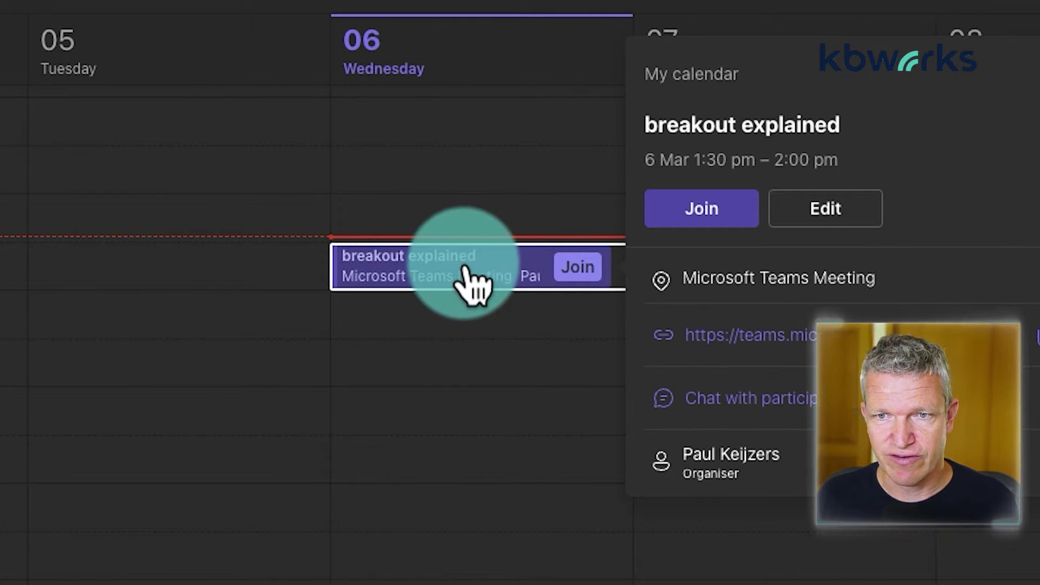
left_click(817, 221)
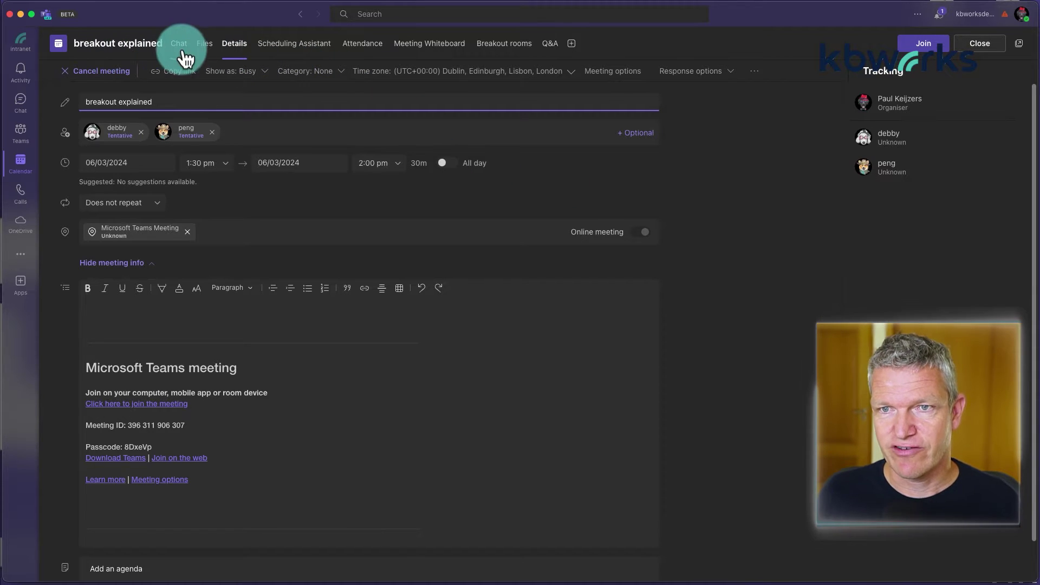
left_click(497, 48)
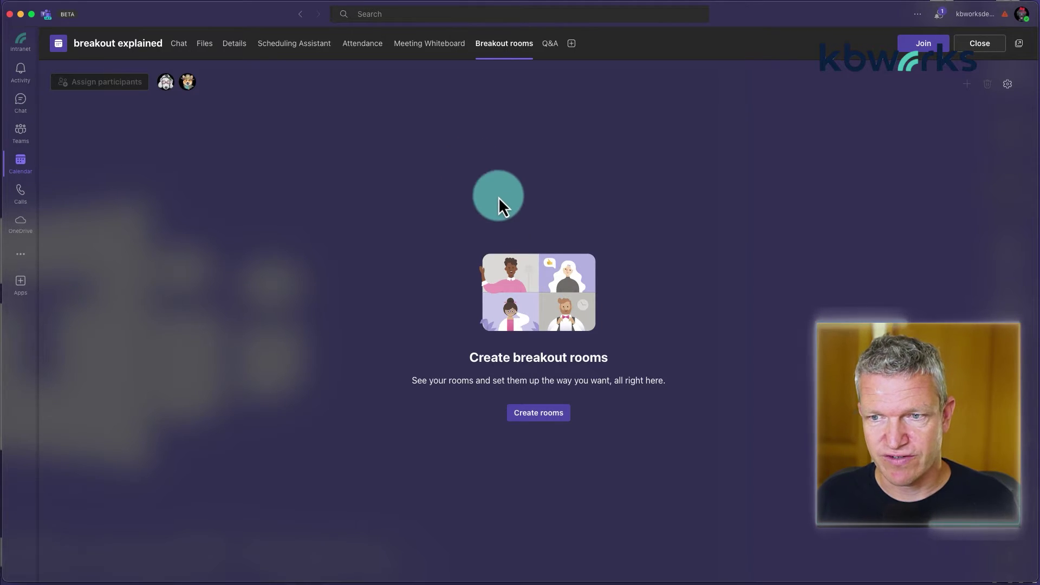
left_click(544, 415)
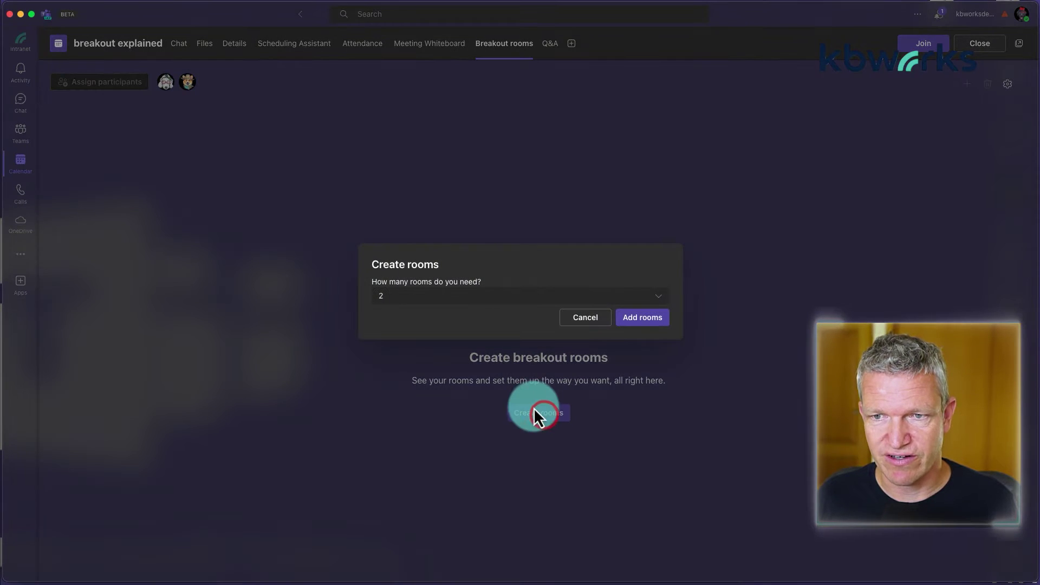
left_click(463, 299)
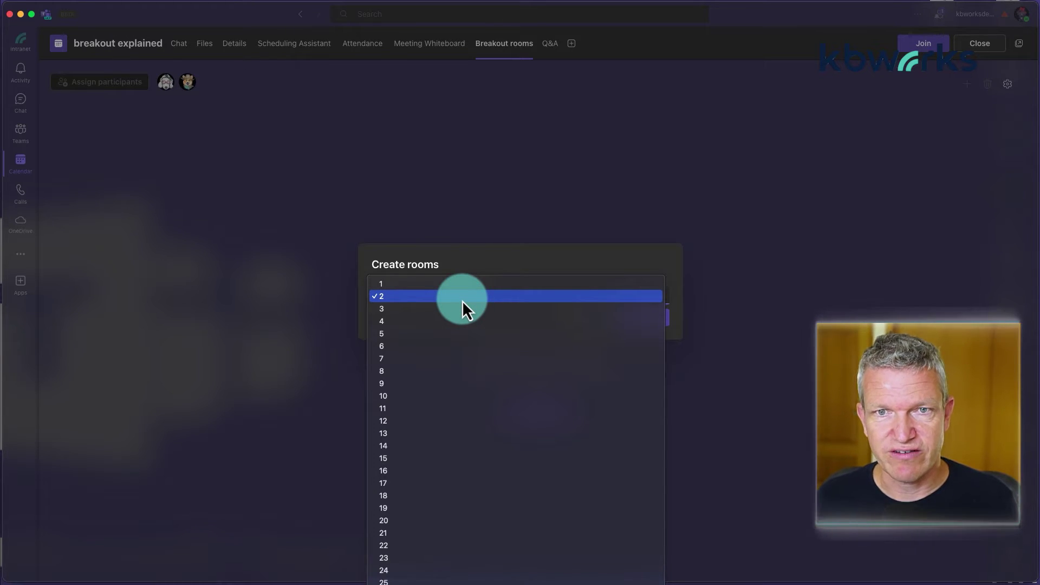
left_click(463, 299)
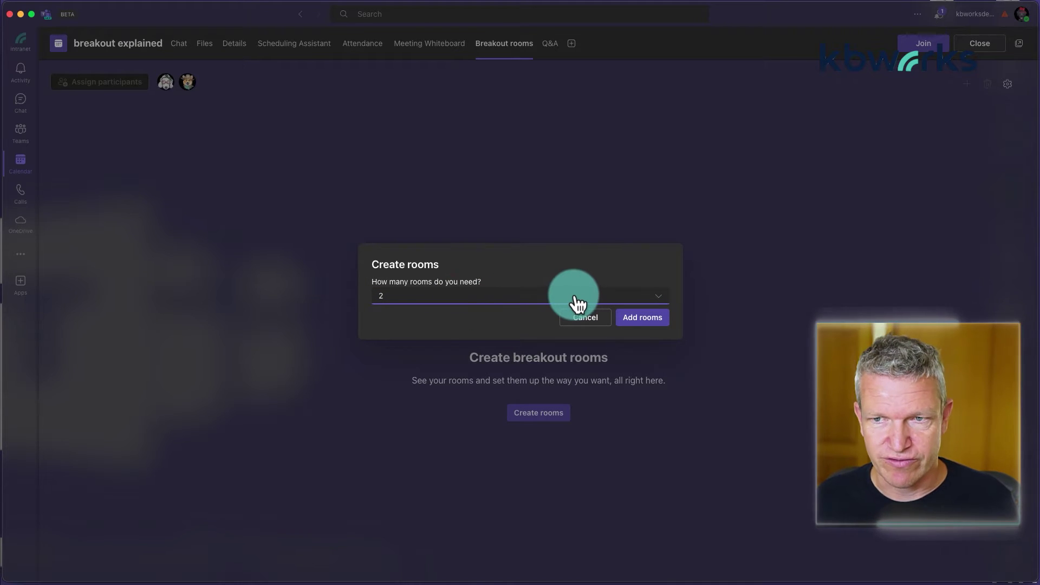
left_click(639, 325)
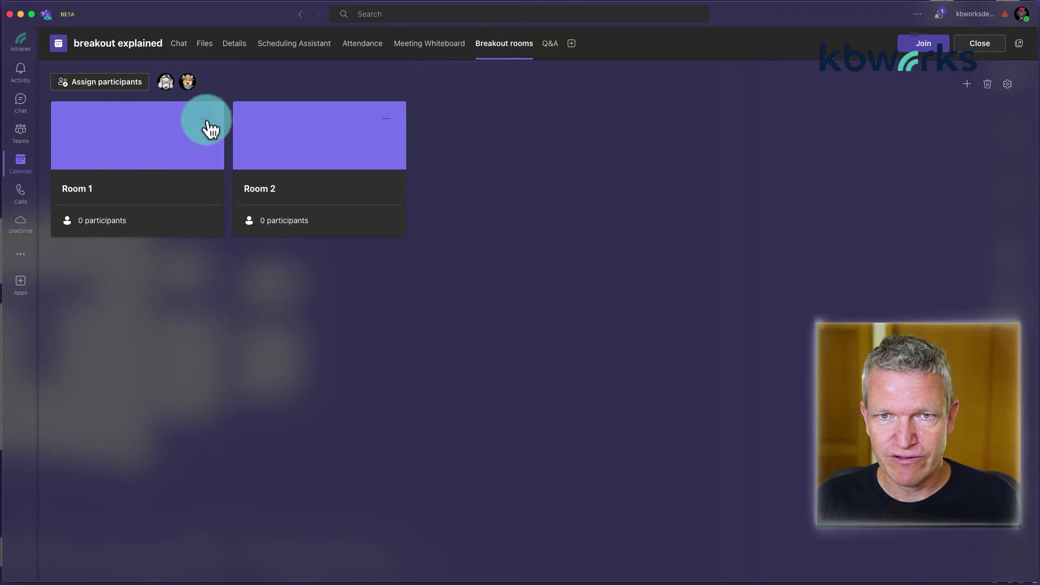
Rename the breakout room Room 1 as "Room 1 breakout explained".
left_click(206, 120)
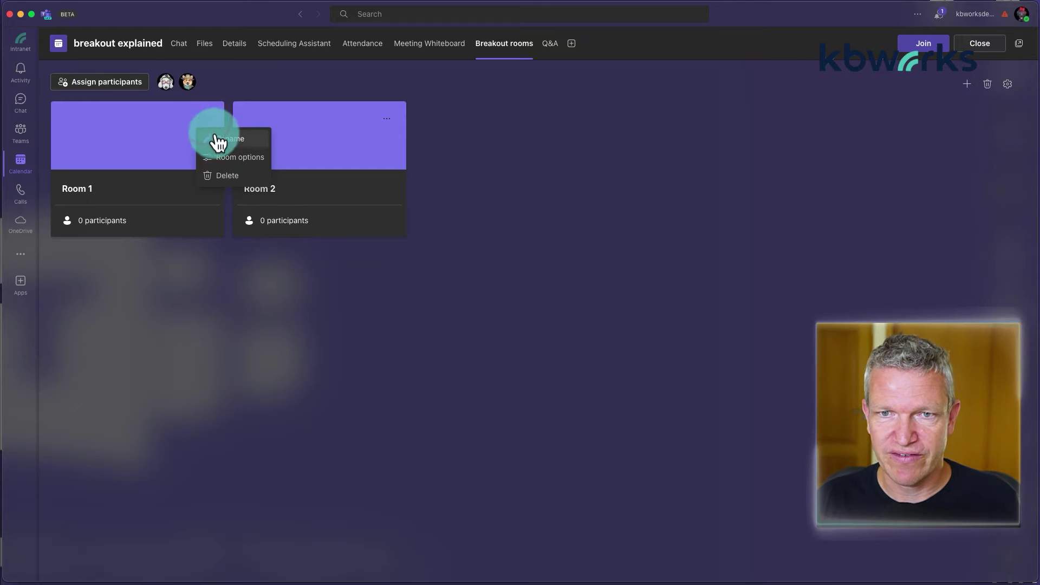
left_click(241, 140)
left_click(445, 296)
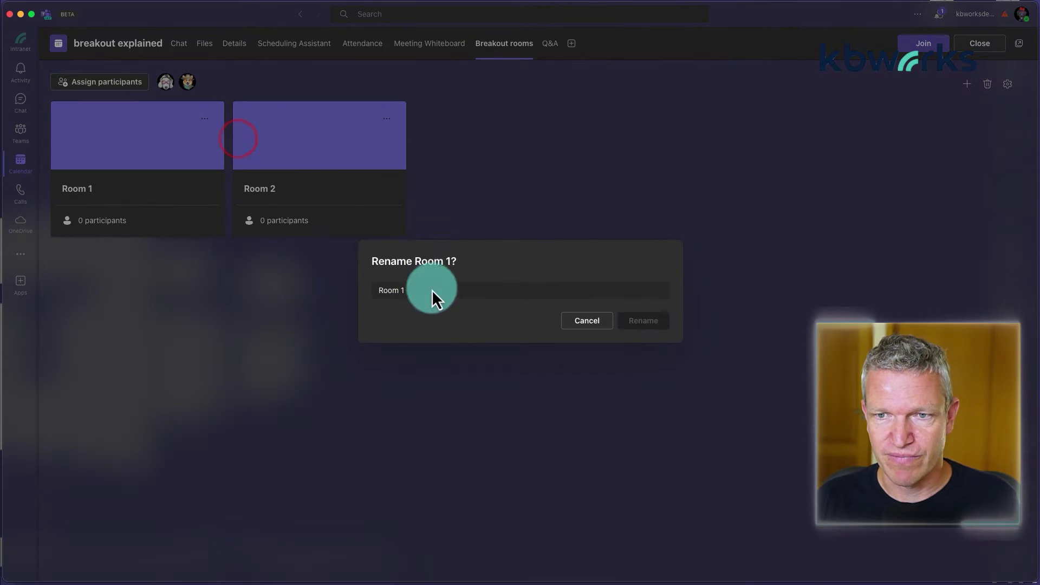
left_click(378, 290)
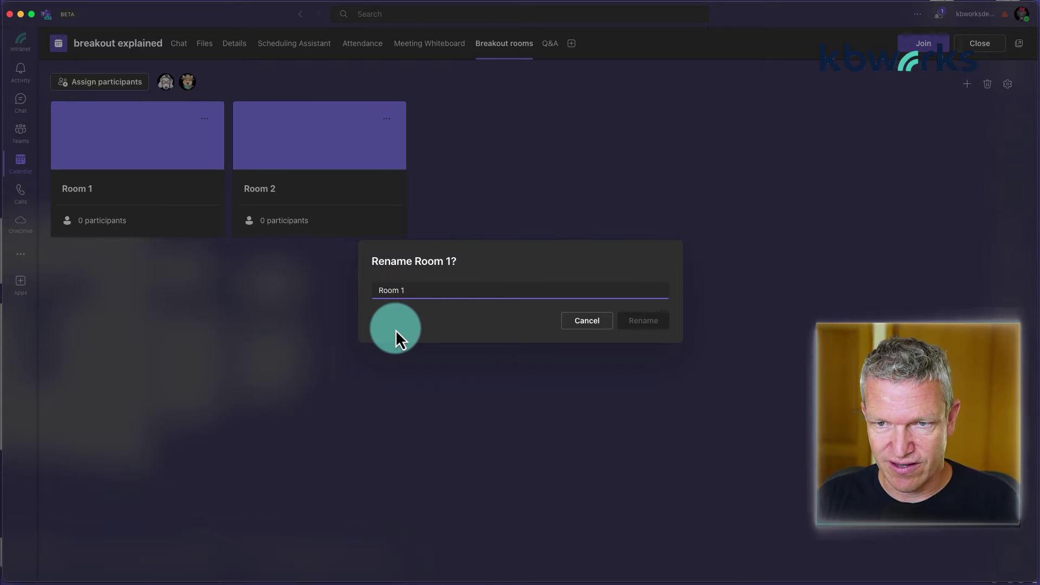
left_click(417, 288)
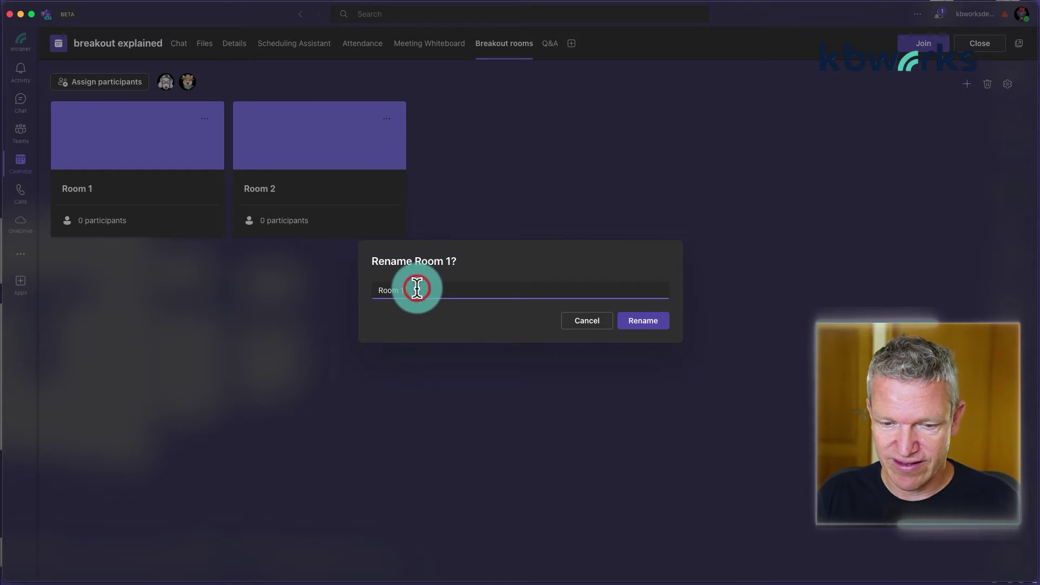
type("breakou")
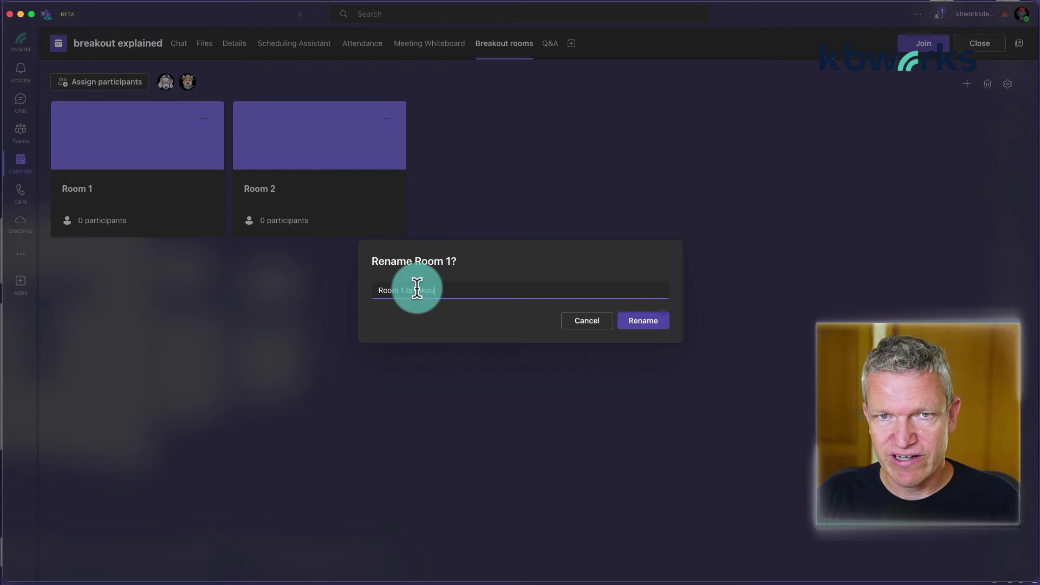
type("t explained")
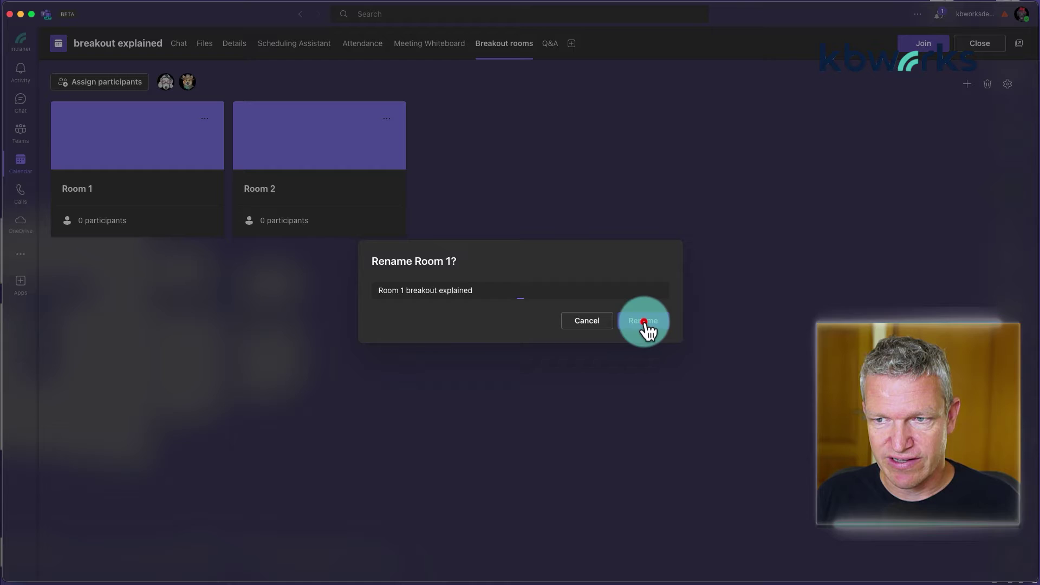
left_click(643, 321)
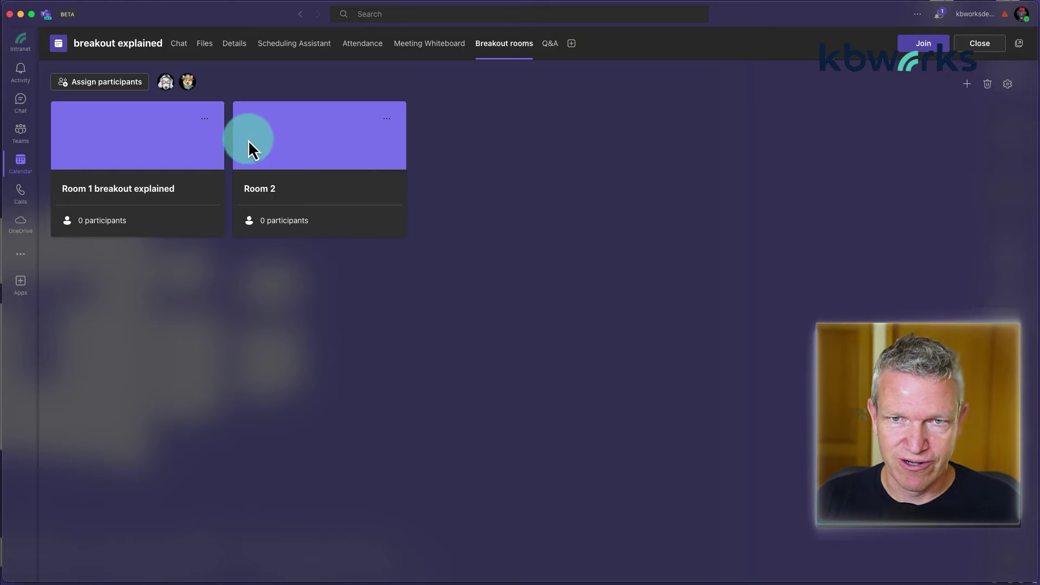
Review the room options of "Room 1 breakout explained" in the browser, then return to the breakout rooms overview.
left_click(204, 119)
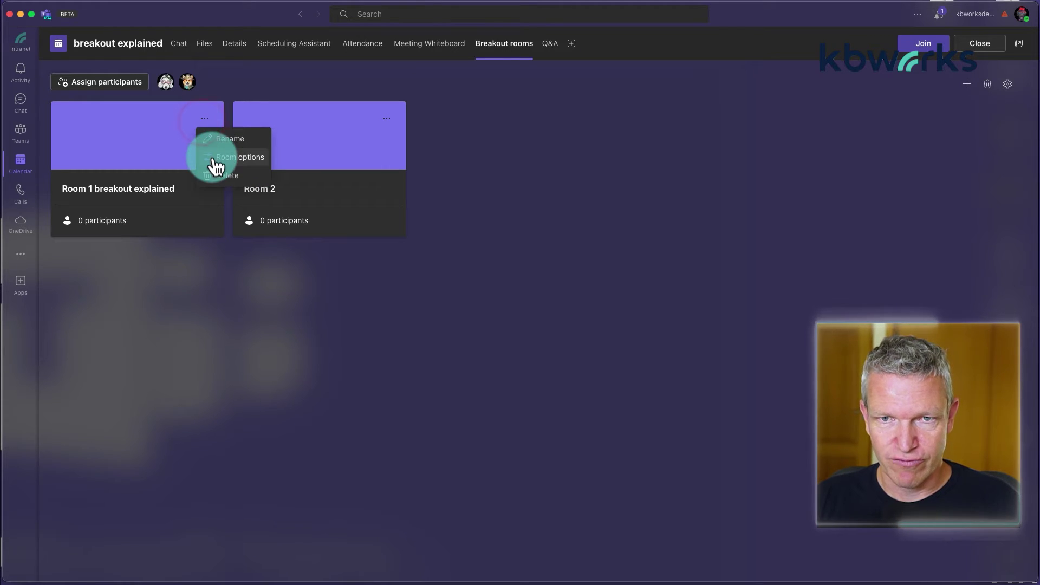
left_click(251, 157)
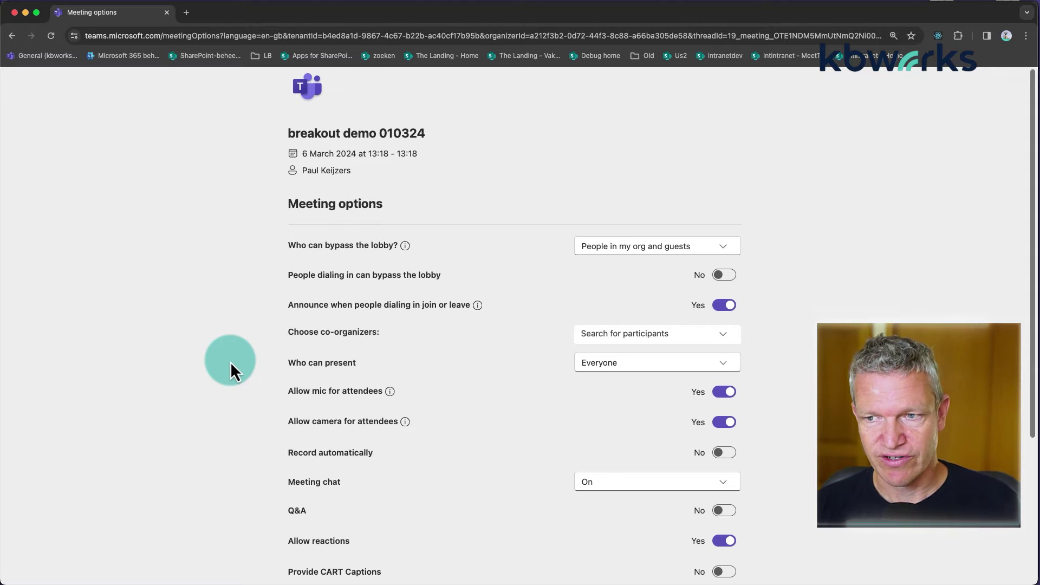
scroll(232, 362, "down", 5)
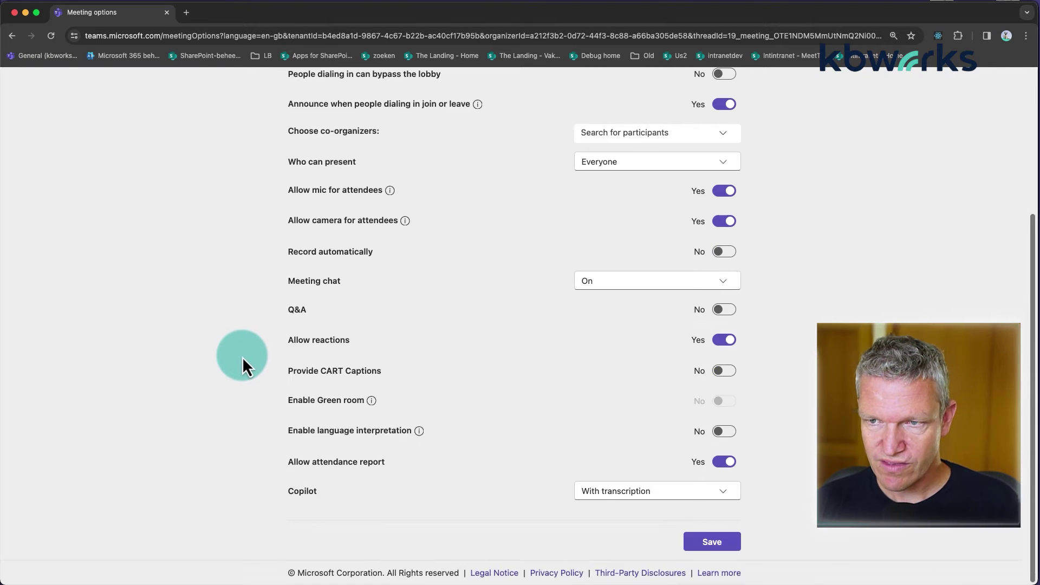
scroll(242, 356, "up", 4)
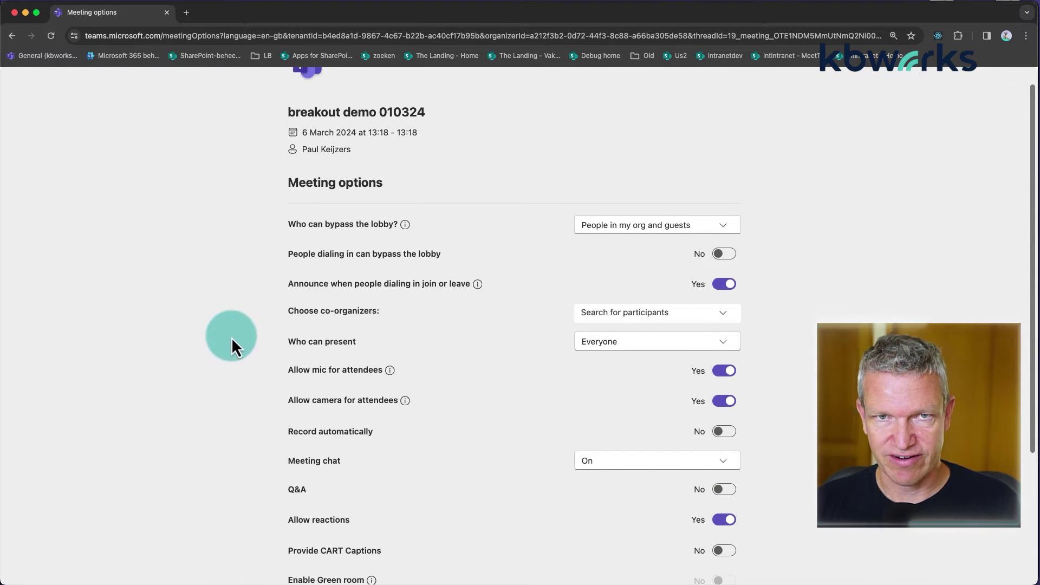
left_click(25, 13)
left_click(157, 164)
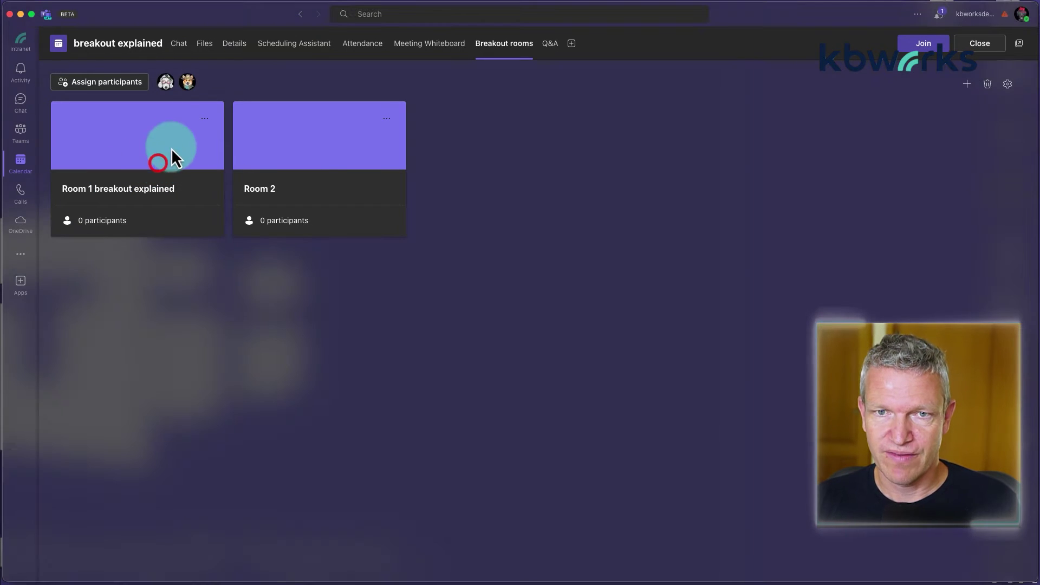
left_click(205, 118)
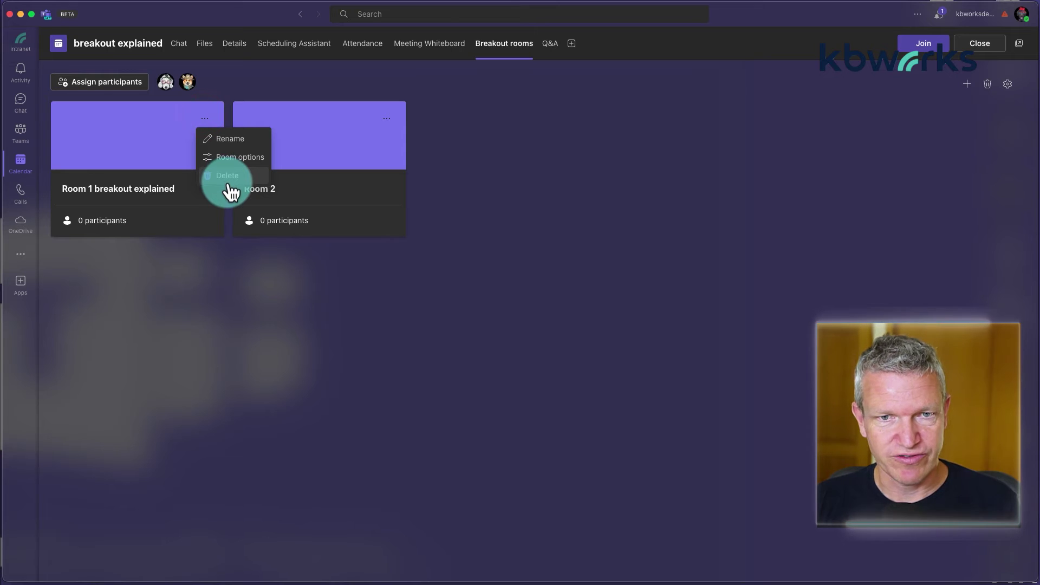
left_click(95, 156)
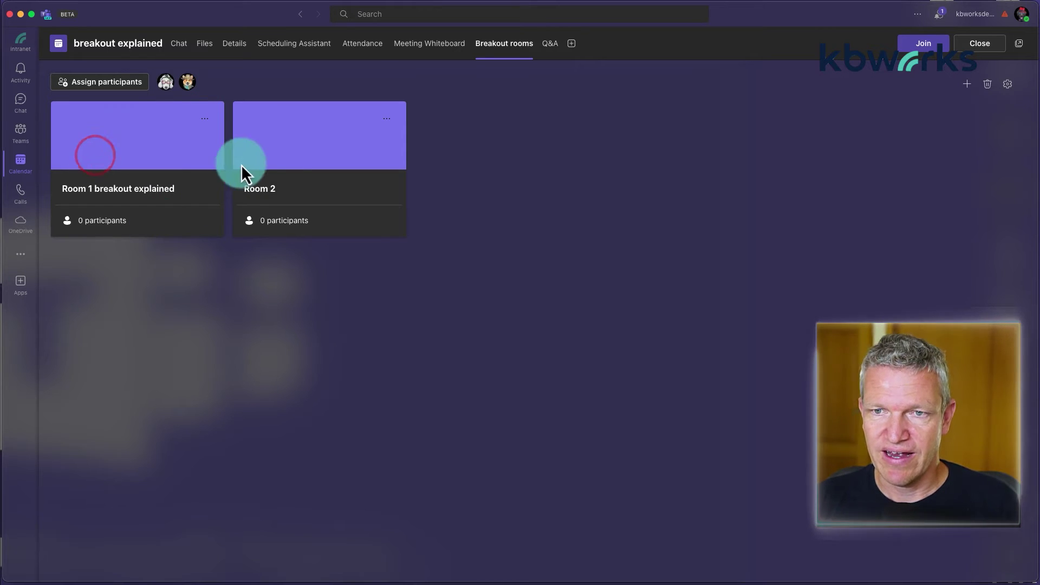
Assign the participants to the breakout rooms automatically, with 1 person in each room.
left_click(106, 88)
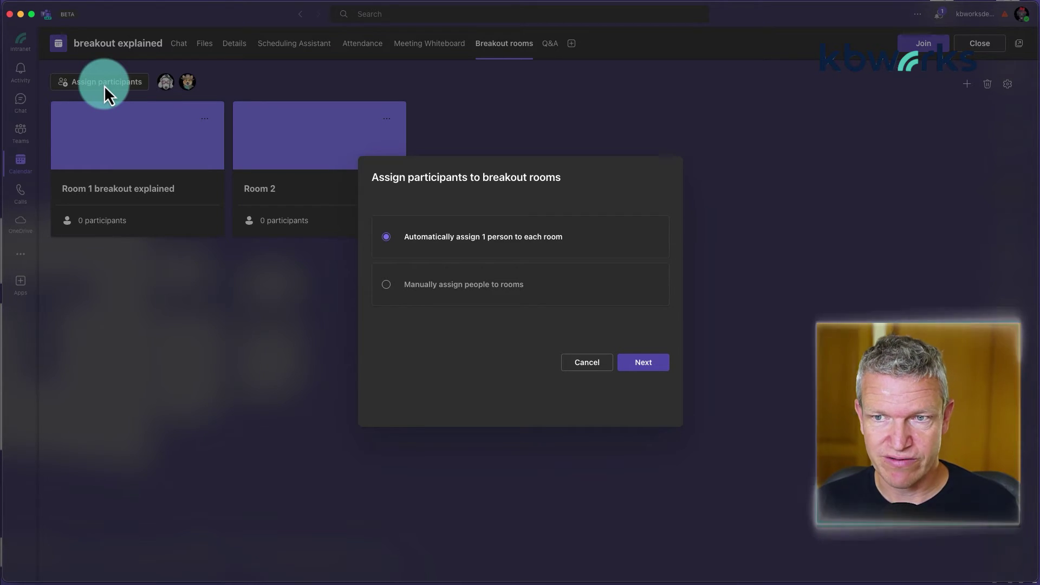
left_click(394, 291)
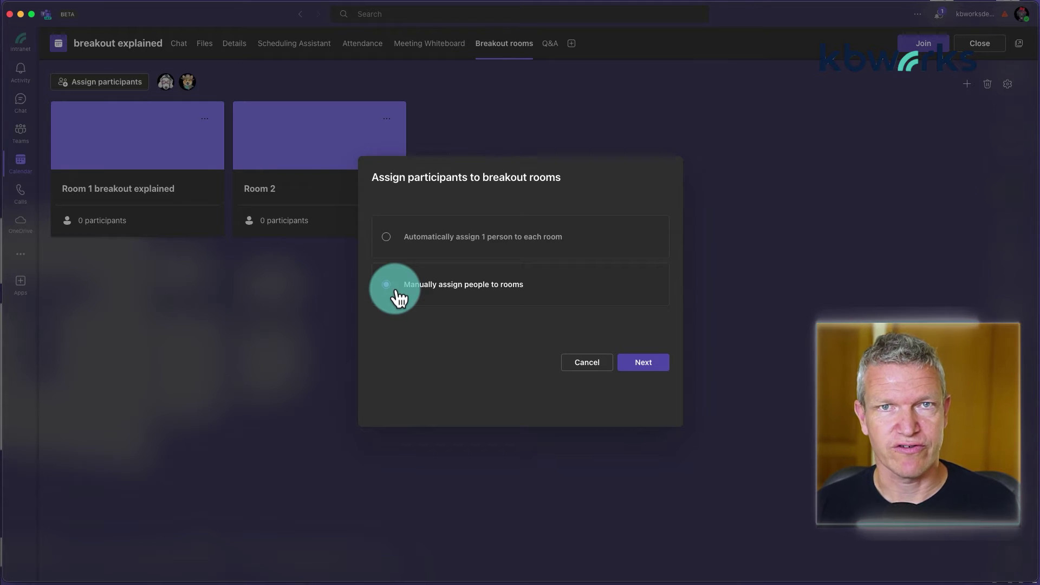
left_click(397, 292)
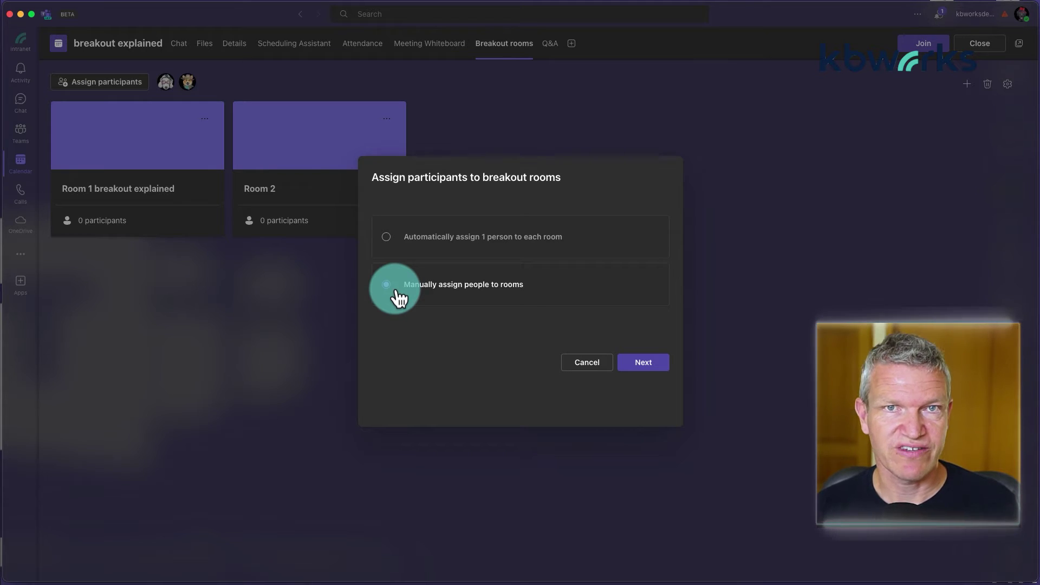
left_click(426, 234)
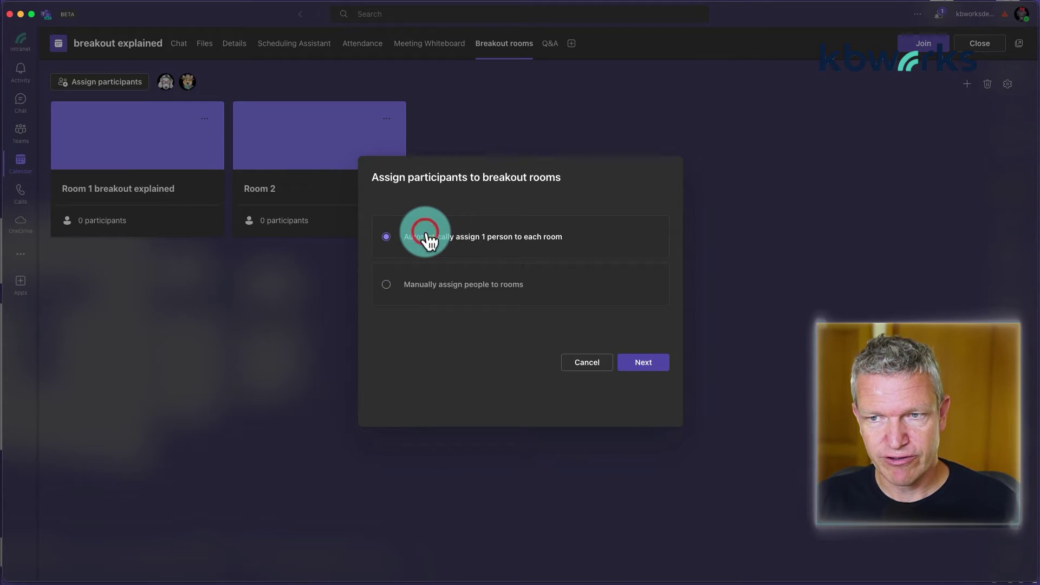
left_click(652, 362)
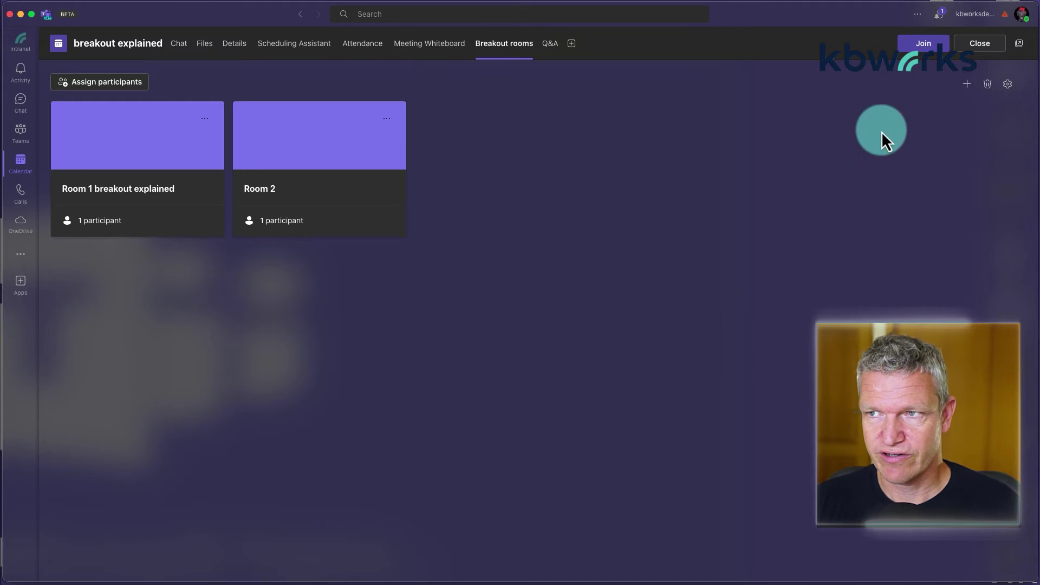
Join the "breakout explained" meeting as the organizer with computer audio and the microphone turned off.
left_click(920, 46)
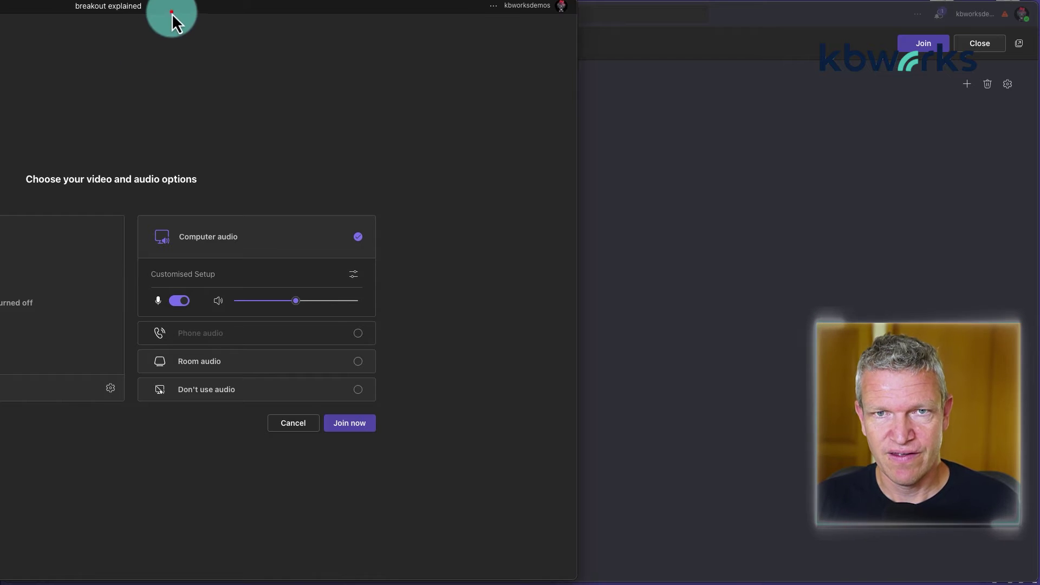
left_click_drag(171, 13, 578, 17)
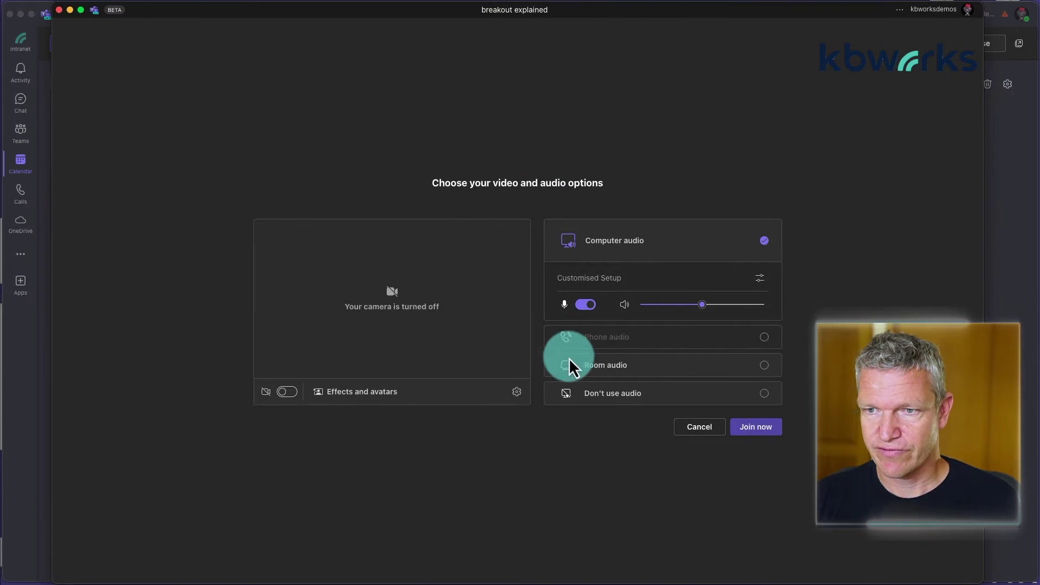
left_click(592, 304)
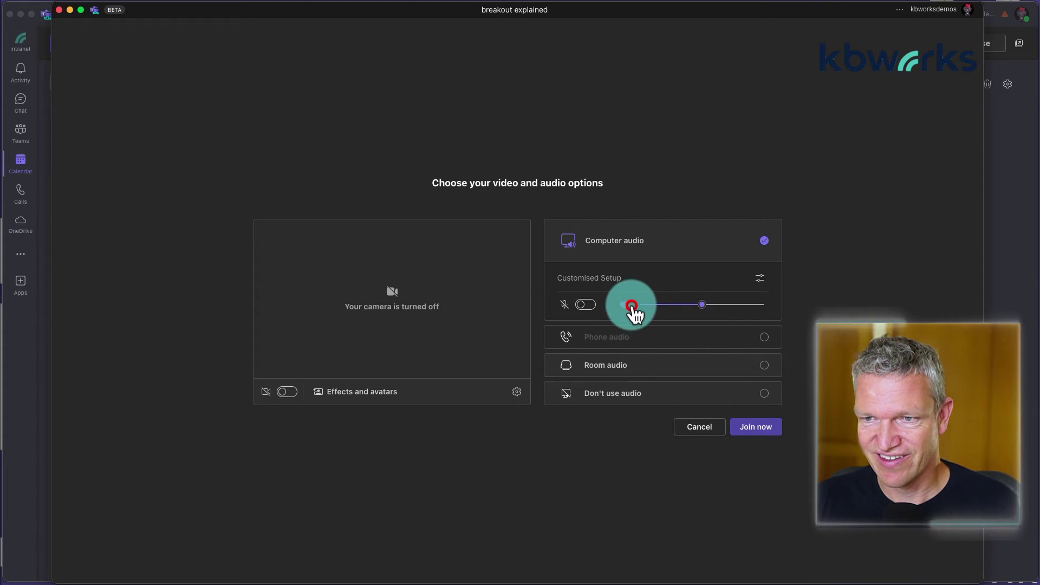
left_click(630, 305)
left_click(753, 428)
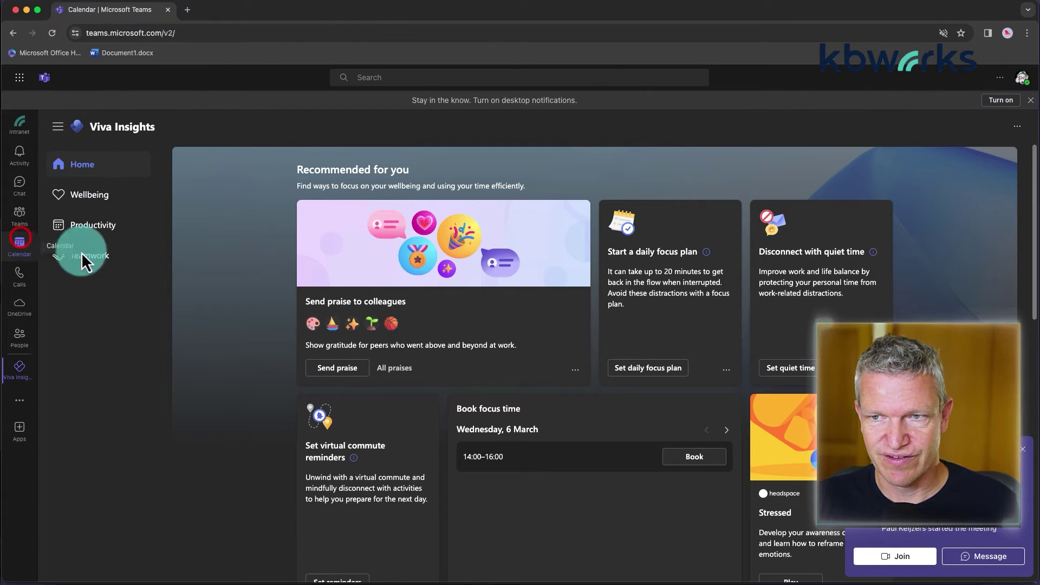
Join the meeting from the second account's browser calendar with the microphone off, dismiss the meeting notification and minimize that browser.
left_click(19, 242)
left_click(528, 278)
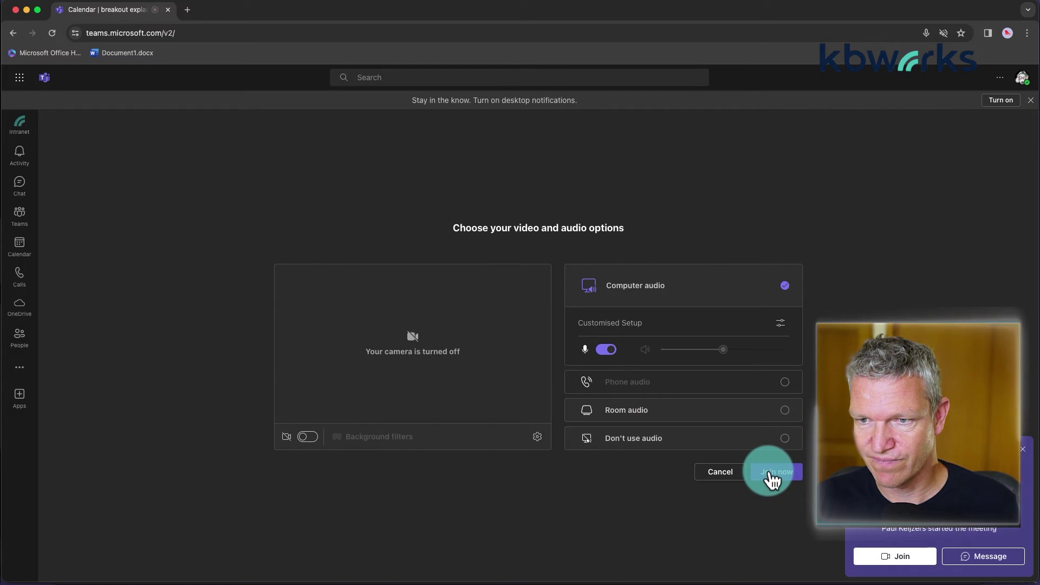
left_click(605, 350)
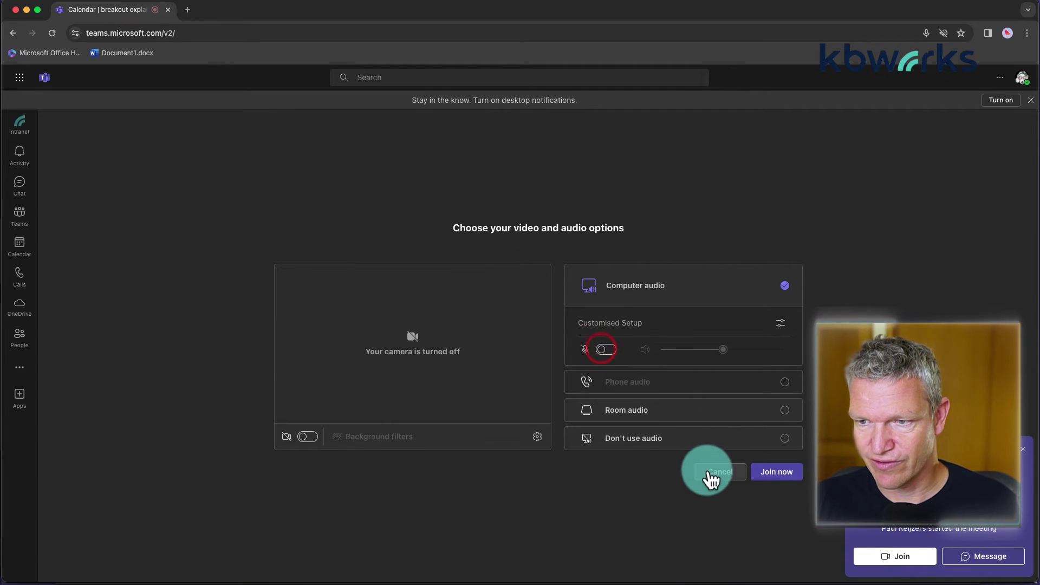
left_click(776, 472)
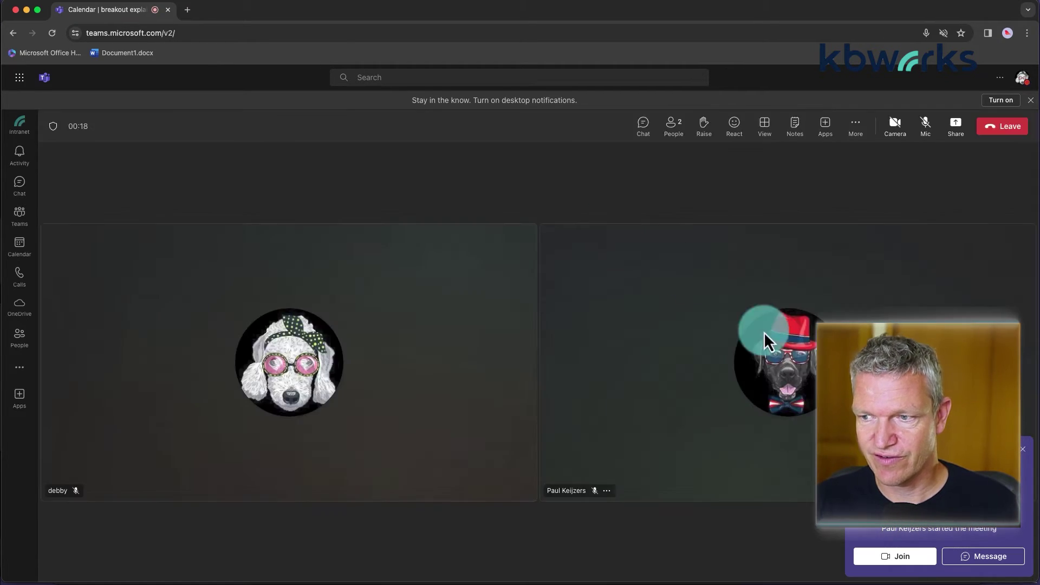
left_click(1023, 449)
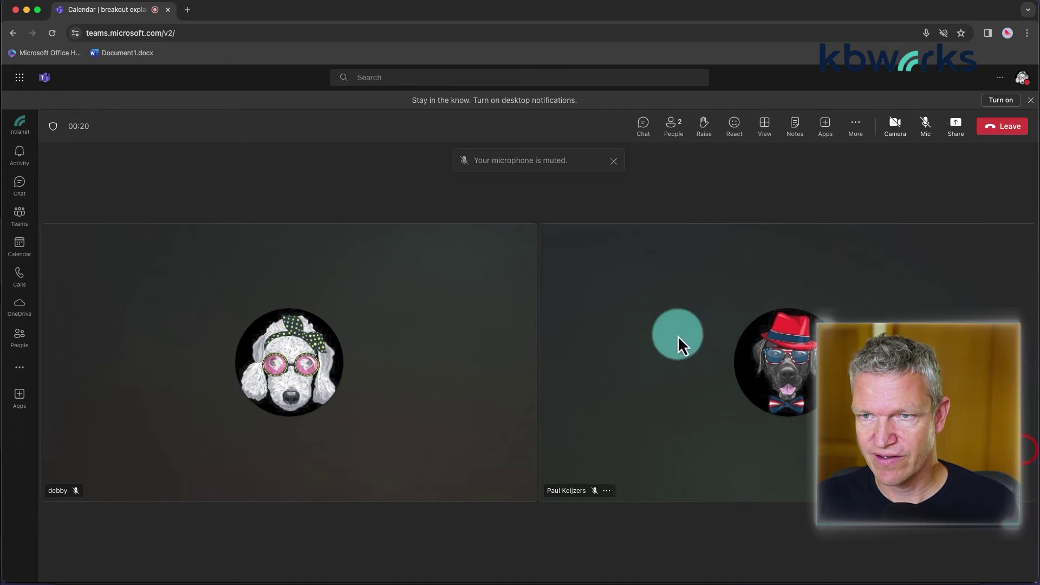
left_click(26, 11)
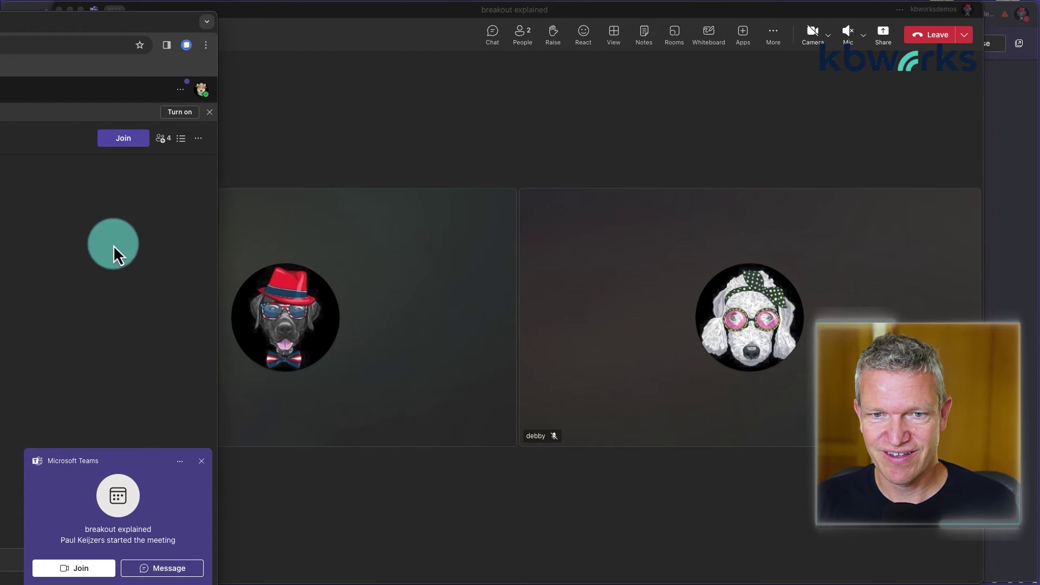
Join the meeting from the third account's browser, allowing camera and microphone access but with the microphone off, then minimize that browser.
left_click_drag(76, 35, 901, 27)
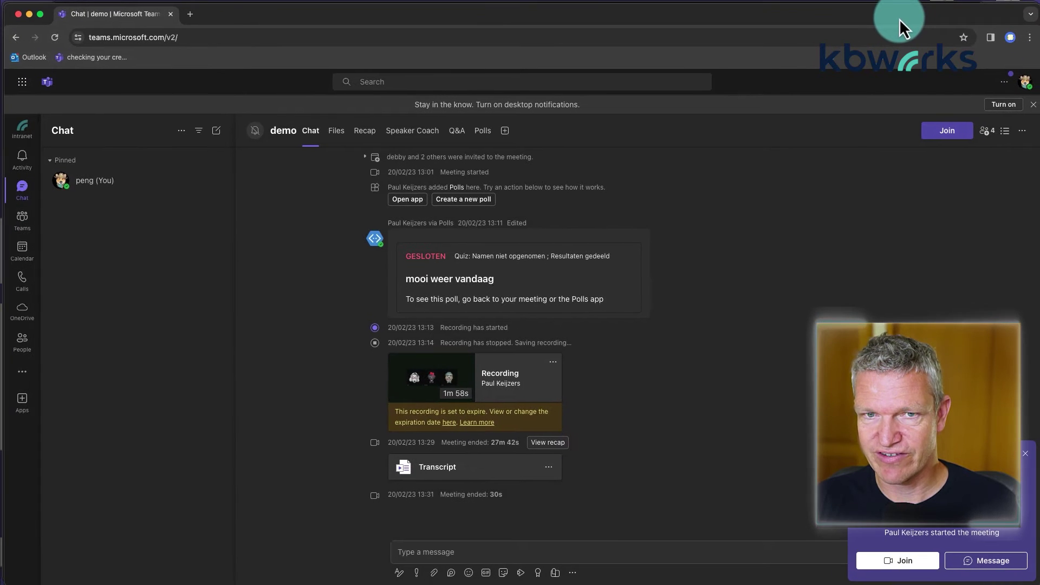
left_click(25, 256)
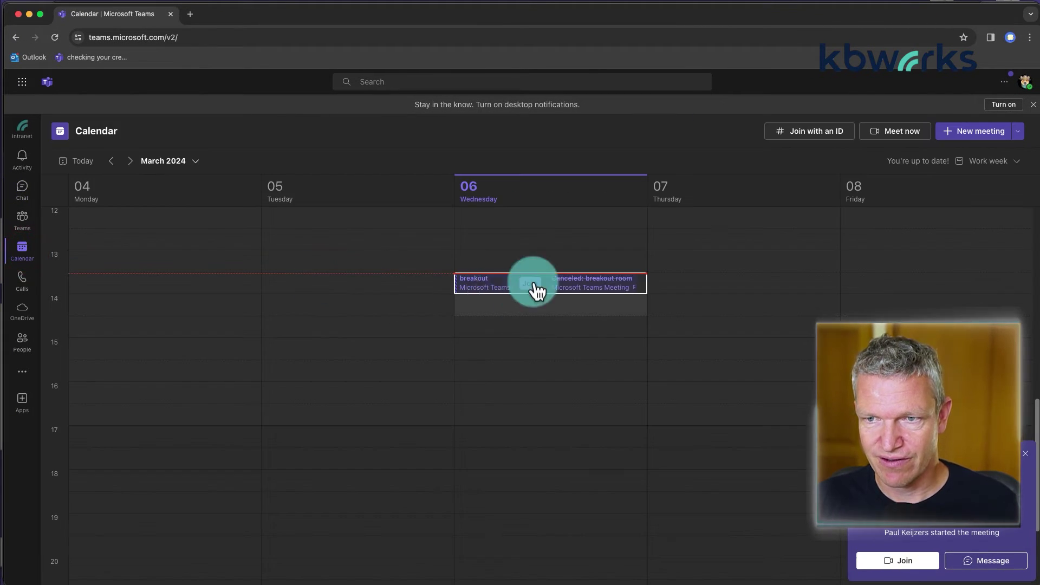
left_click(534, 284)
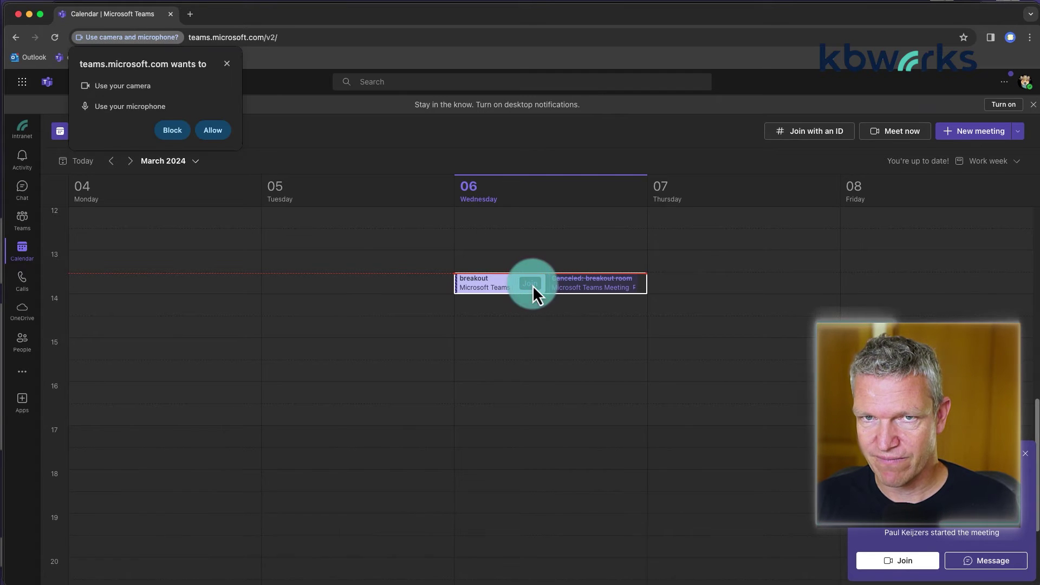
left_click(202, 130)
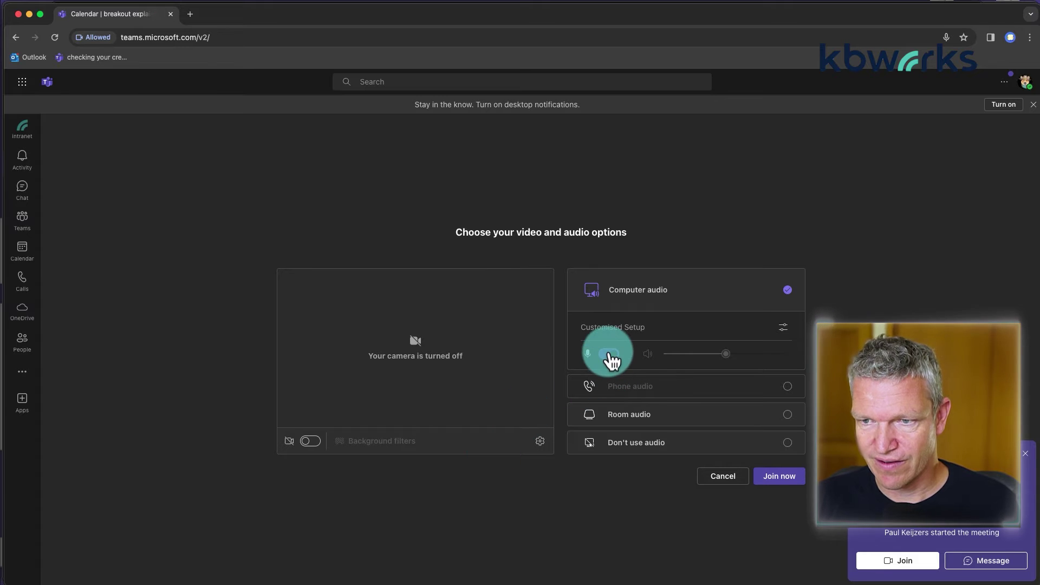
left_click(609, 354)
left_click(791, 482)
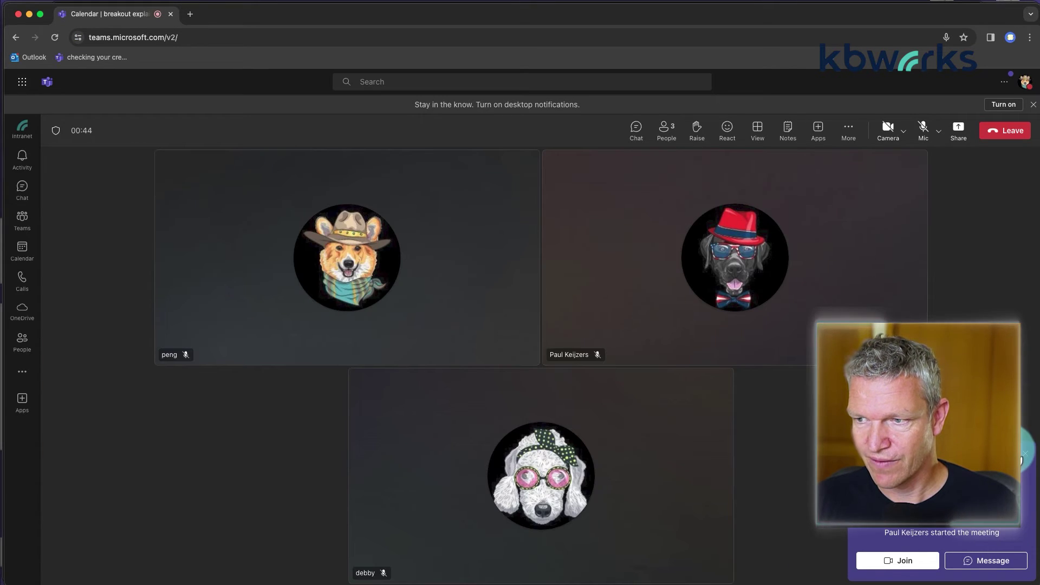
left_click(1024, 453)
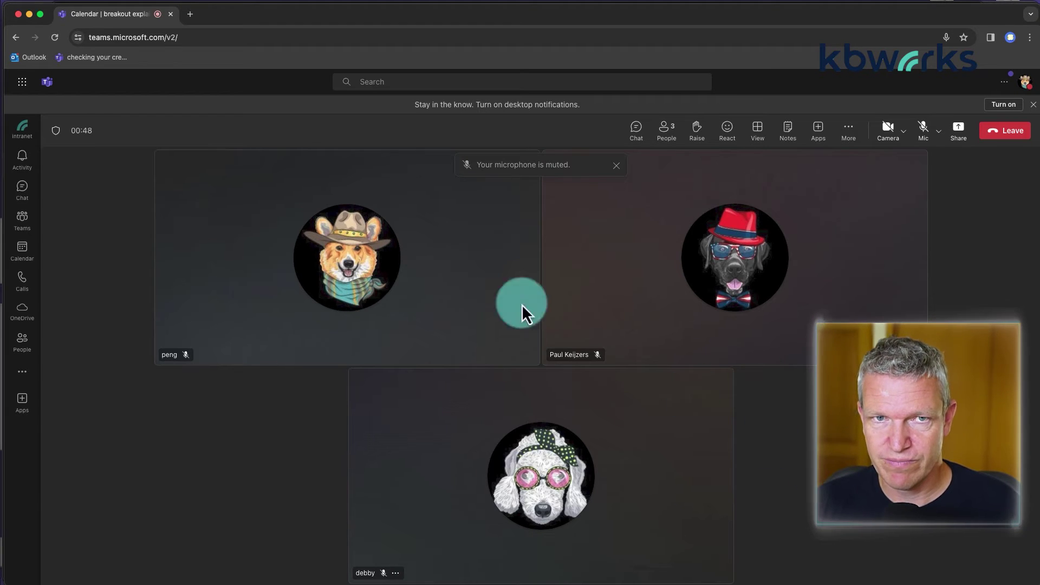
left_click(29, 15)
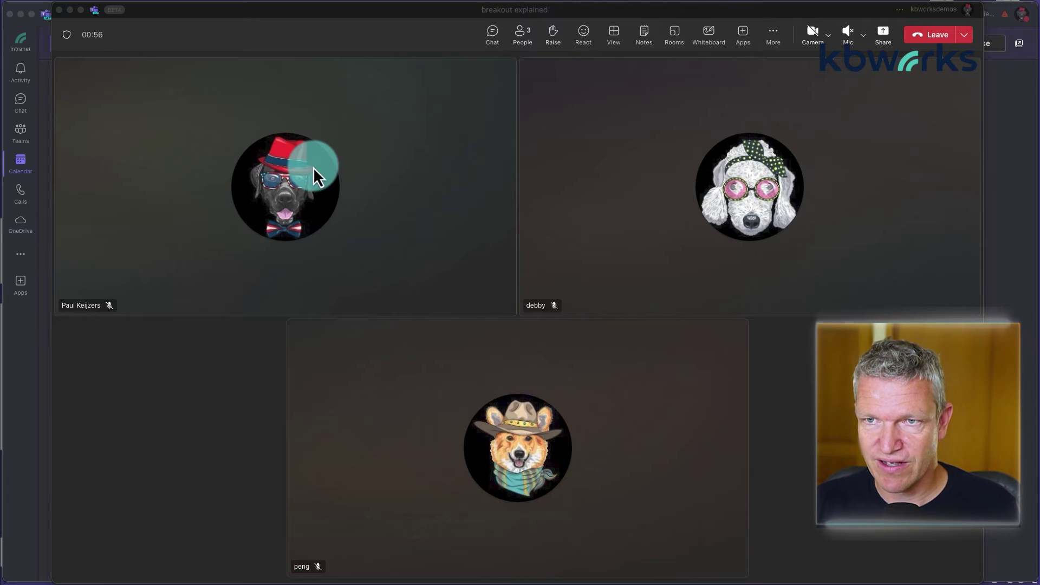
Review the participants assigned to both breakout rooms in the organizer's meeting window, then open the breakout room settings.
left_click(674, 33)
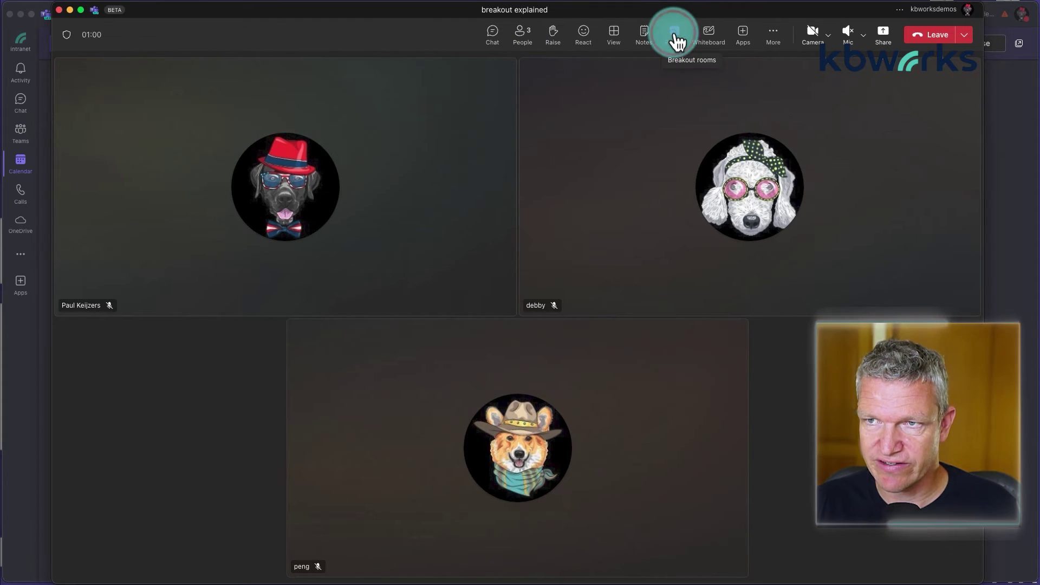
left_click(675, 33)
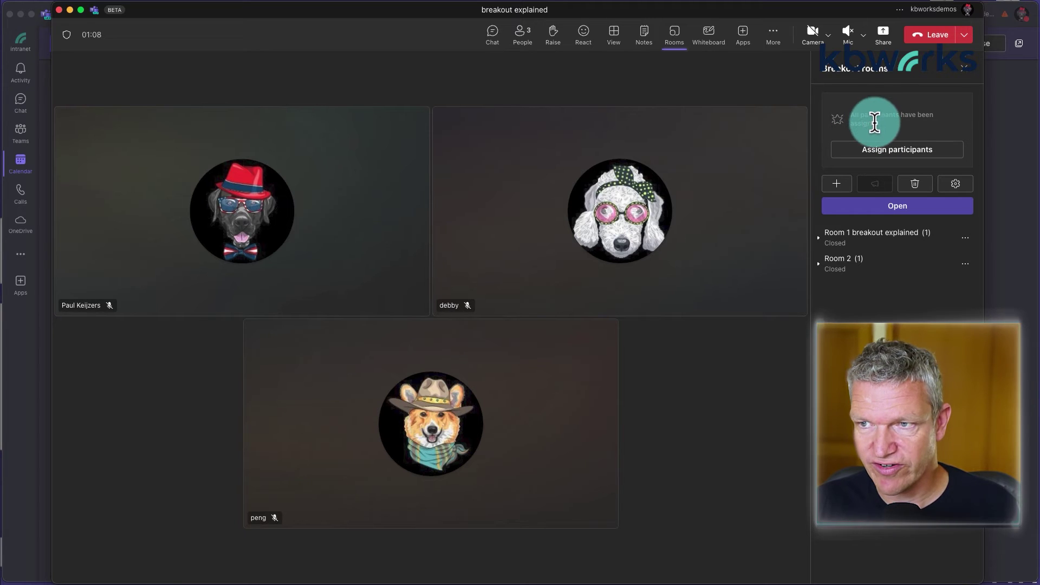
left_click(817, 237)
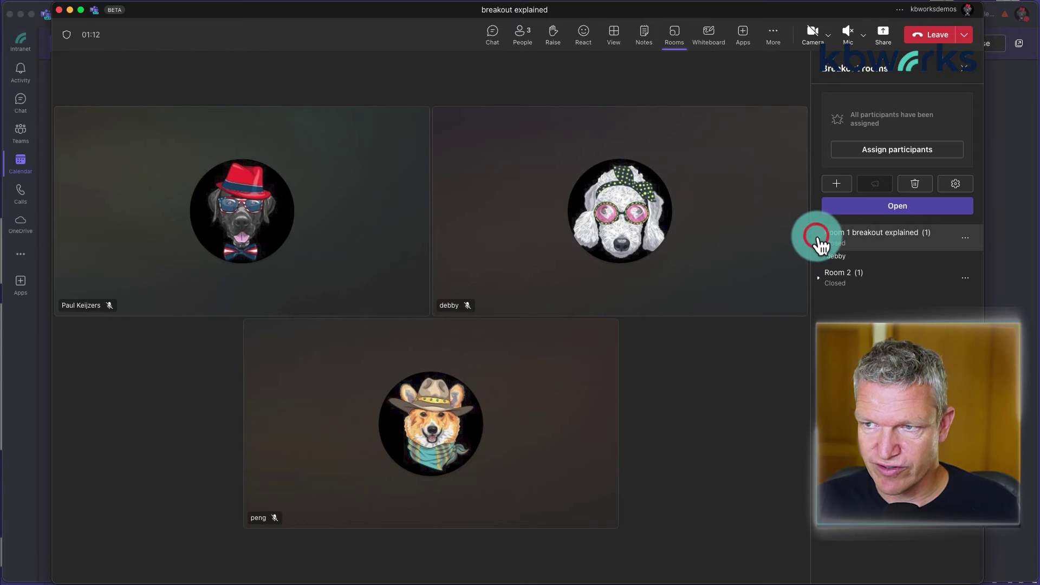
left_click(817, 278)
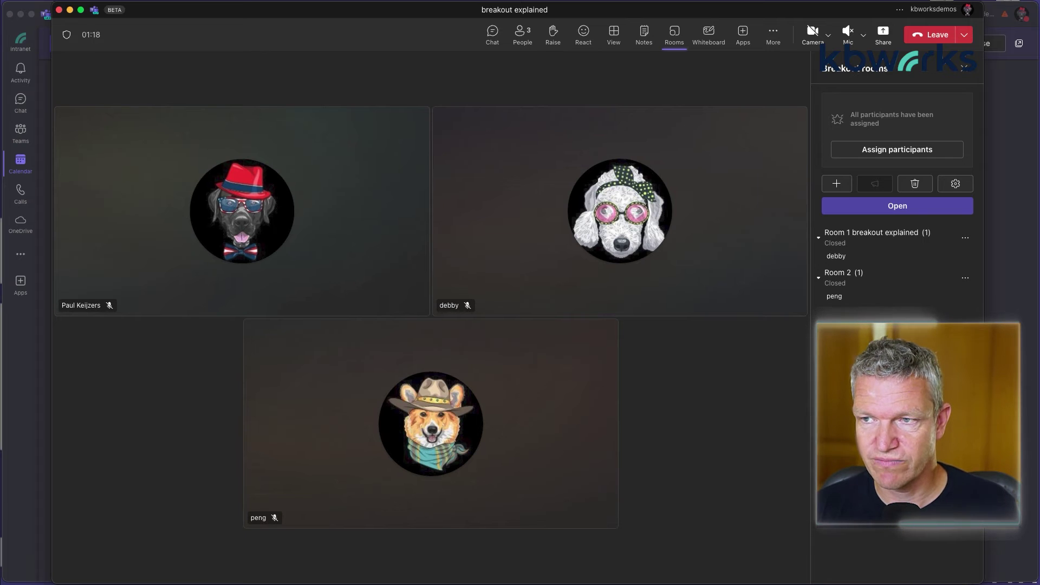
left_click(891, 298)
left_click(851, 182)
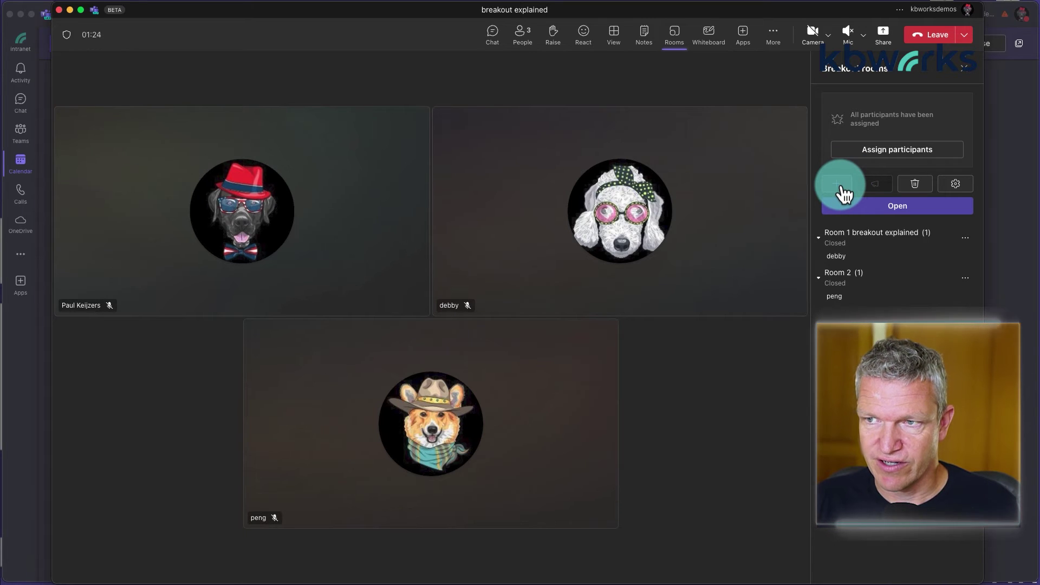
left_click(870, 190)
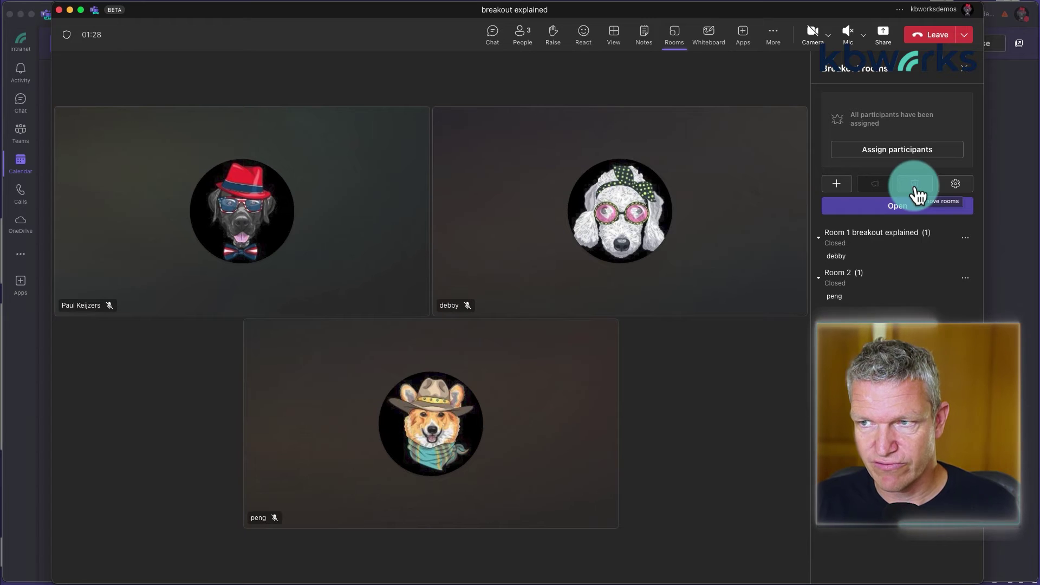
left_click(956, 186)
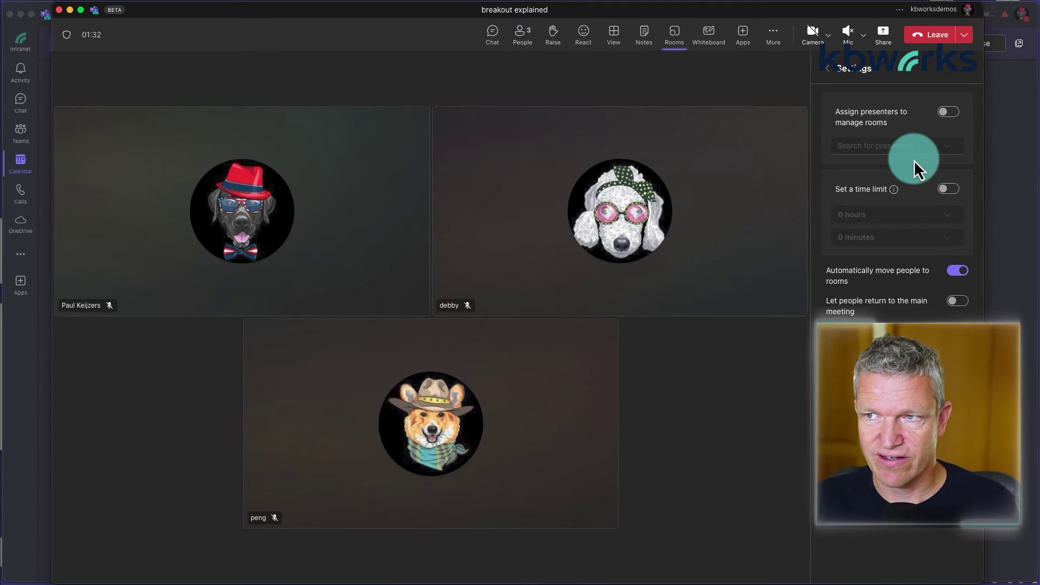
Try assigning one participant as a presenter to manage the rooms, then turn presenter assignment back off.
left_click(953, 115)
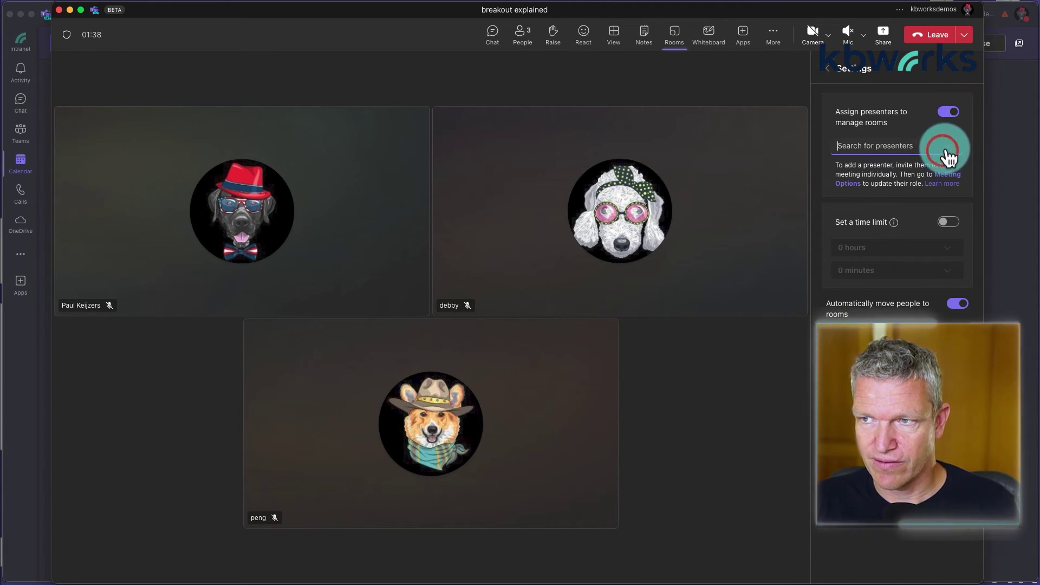
type("p")
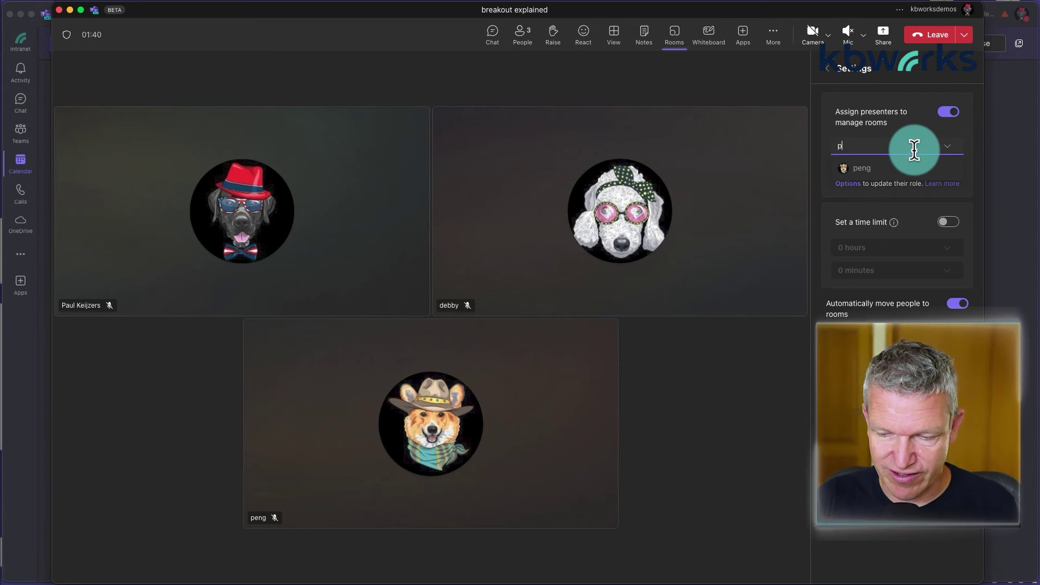
type("eng")
left_click(856, 168)
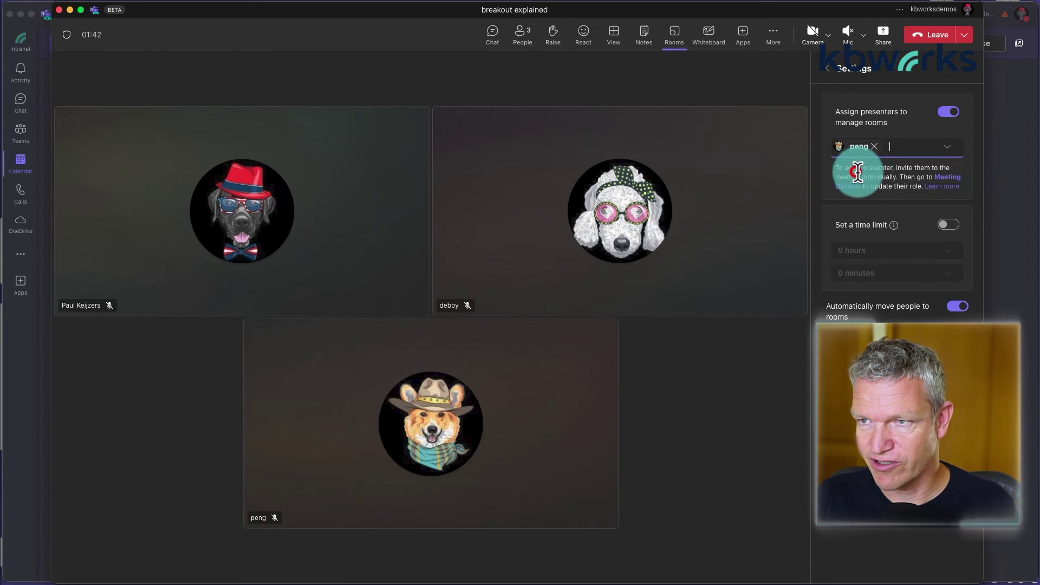
left_click(948, 113)
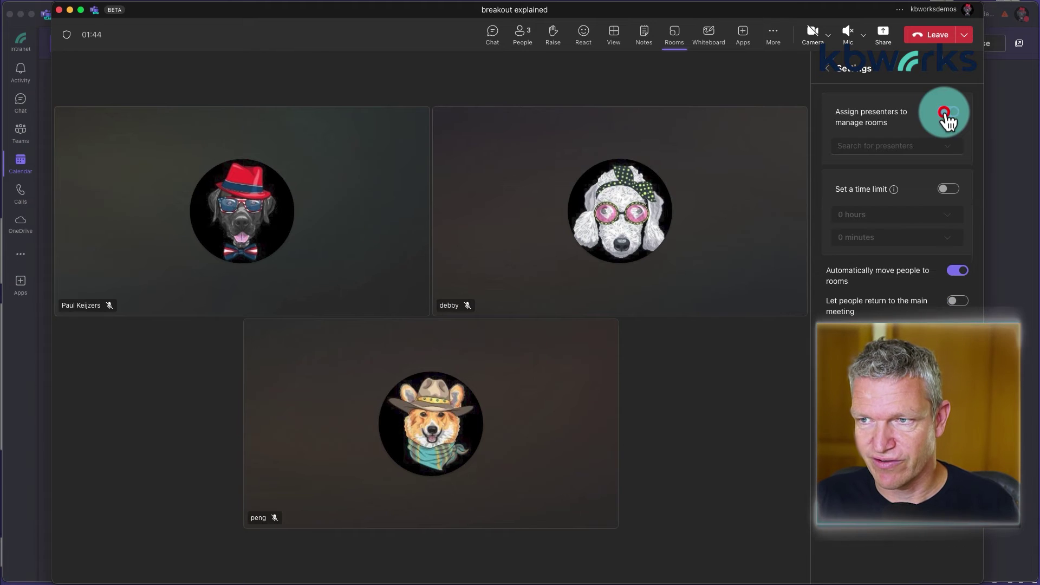
Turn on the breakout rooms' time limit and set it to 0 hours and 5 minutes.
left_click(949, 193)
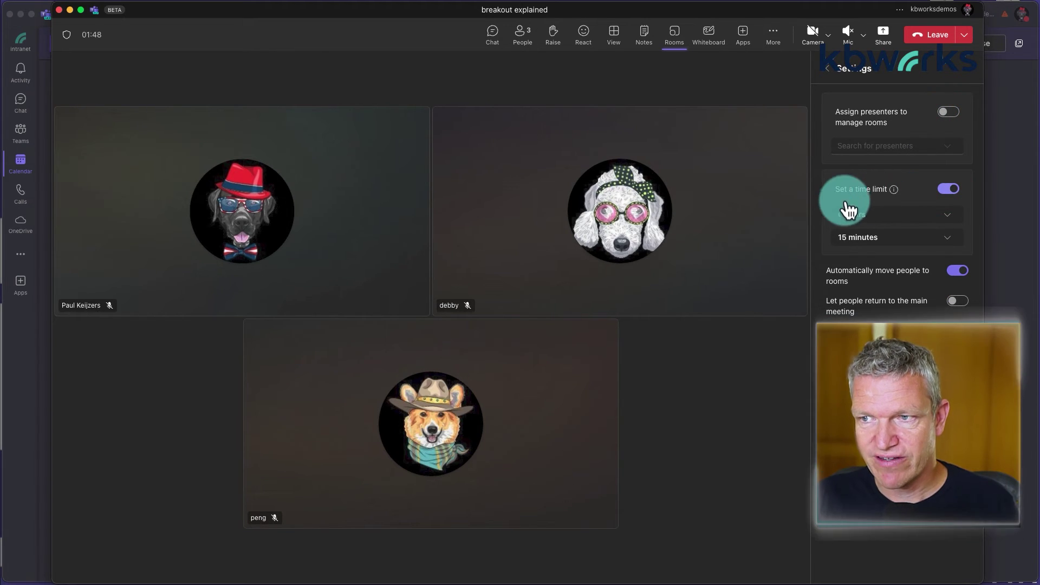
left_click(954, 239)
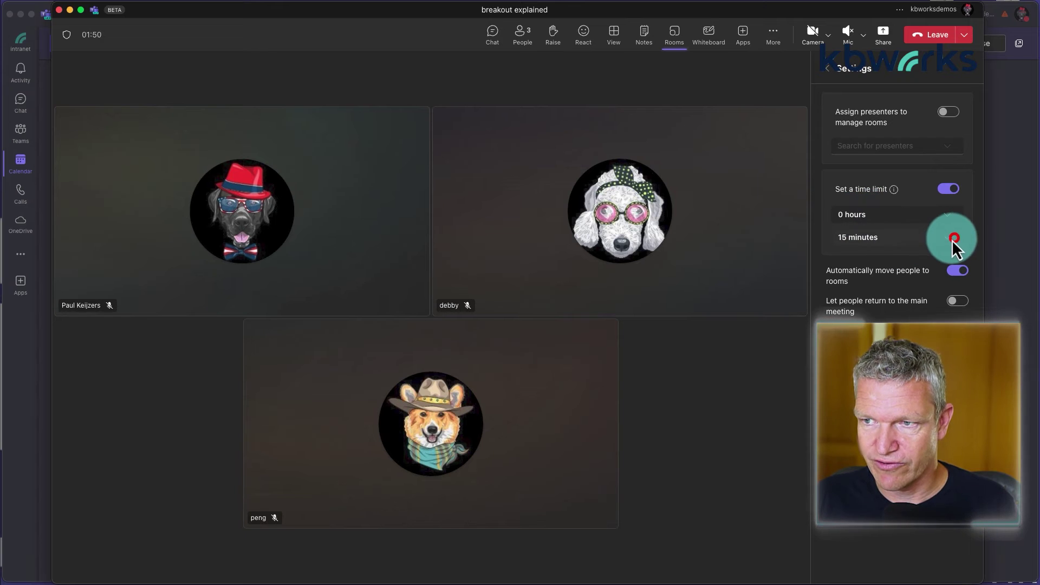
scroll(894, 283, "up", 3)
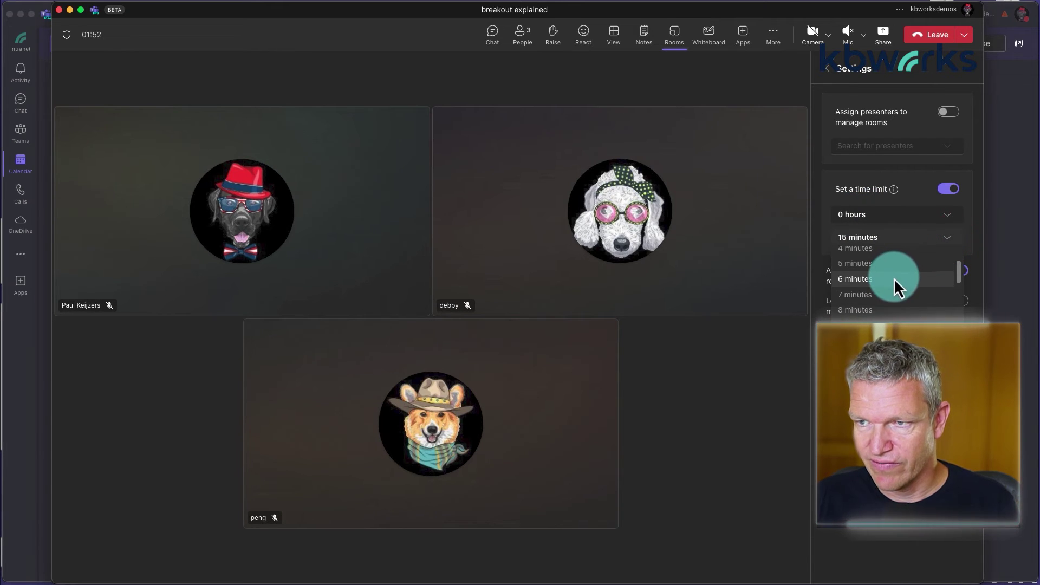
left_click(893, 270)
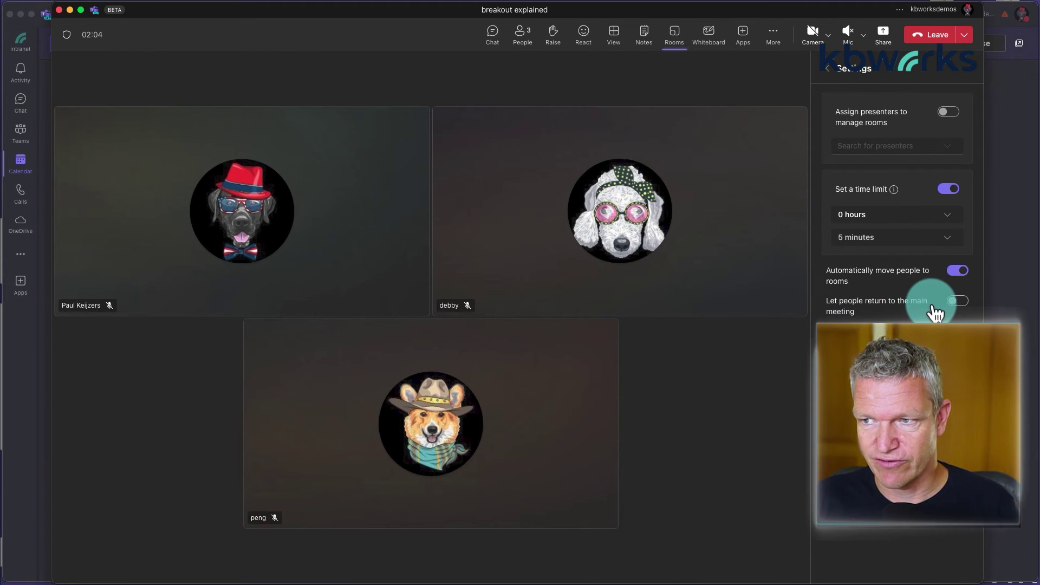
Let people return to the main meeting, then leave the settings and open the breakout rooms.
left_click(956, 302)
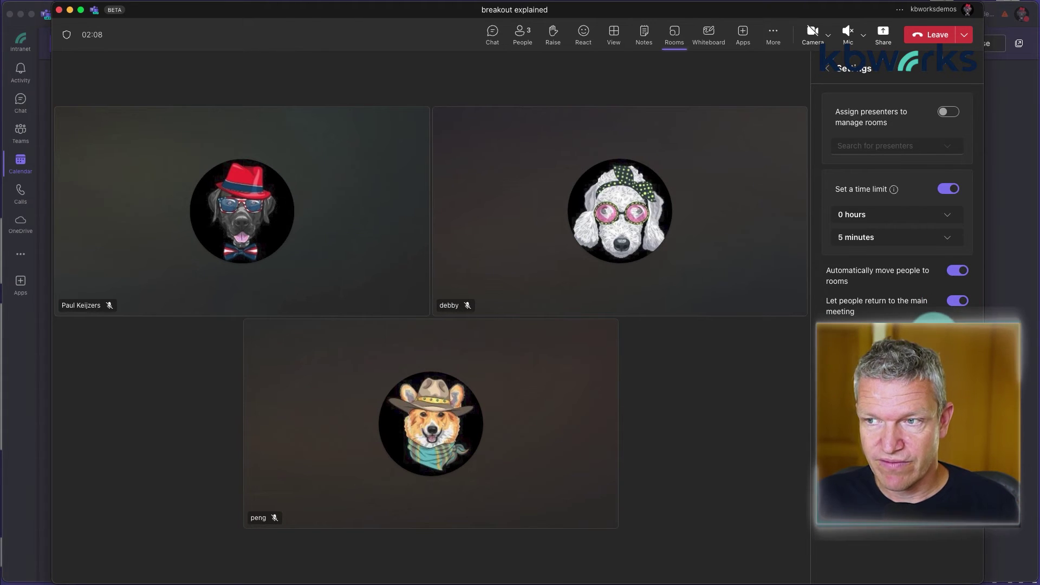
left_click(935, 316)
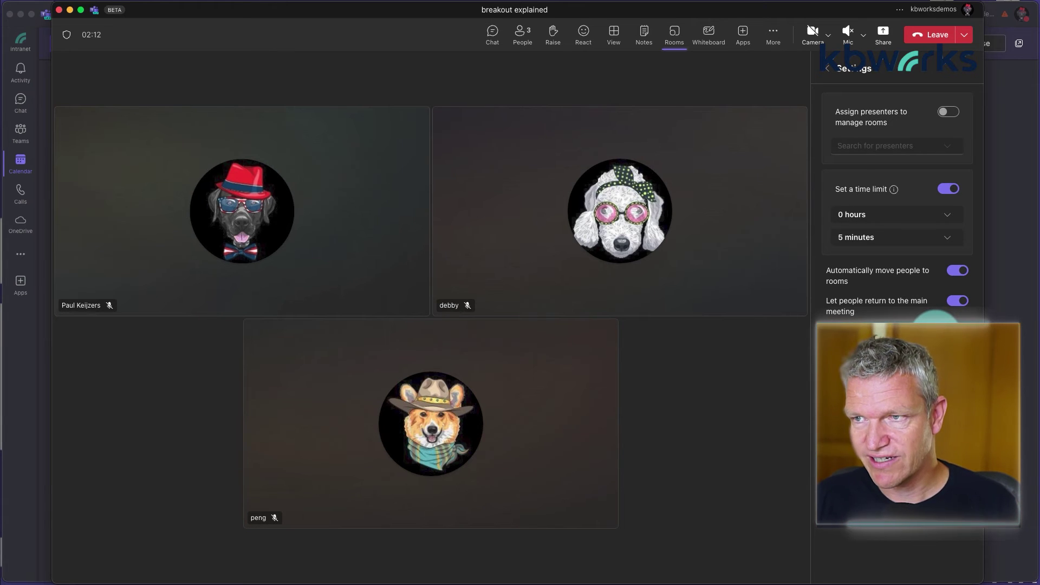
left_click(827, 68)
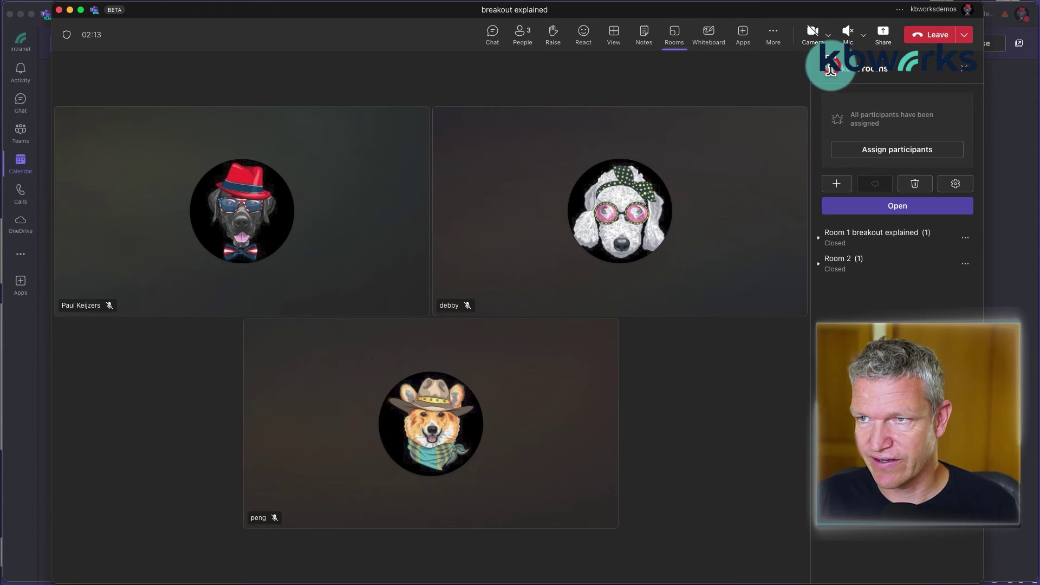
left_click(877, 213)
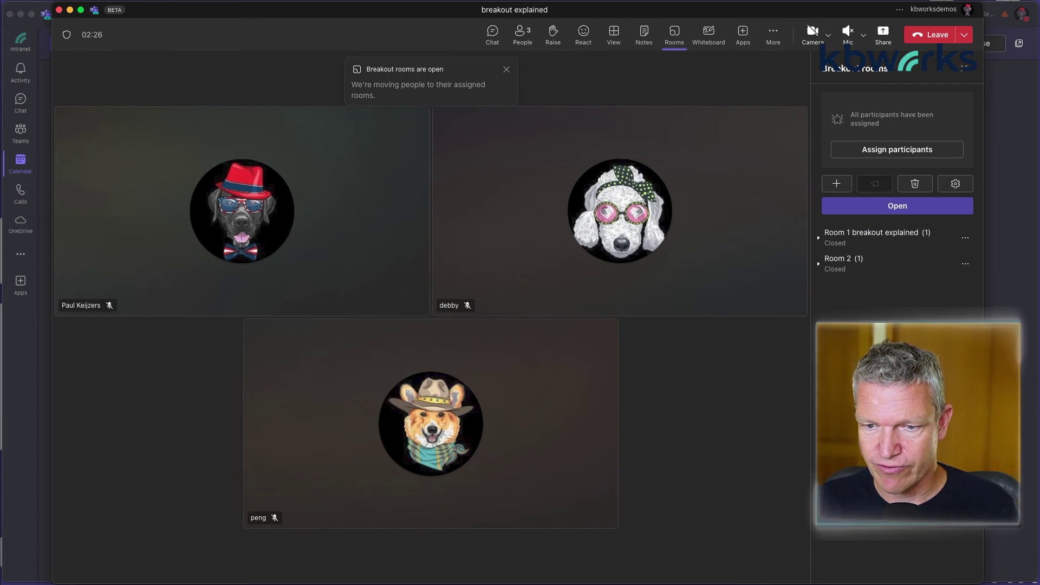
Switch to the Room 1 participant's browser window and join the assigned breakout room.
key("super+Tab")
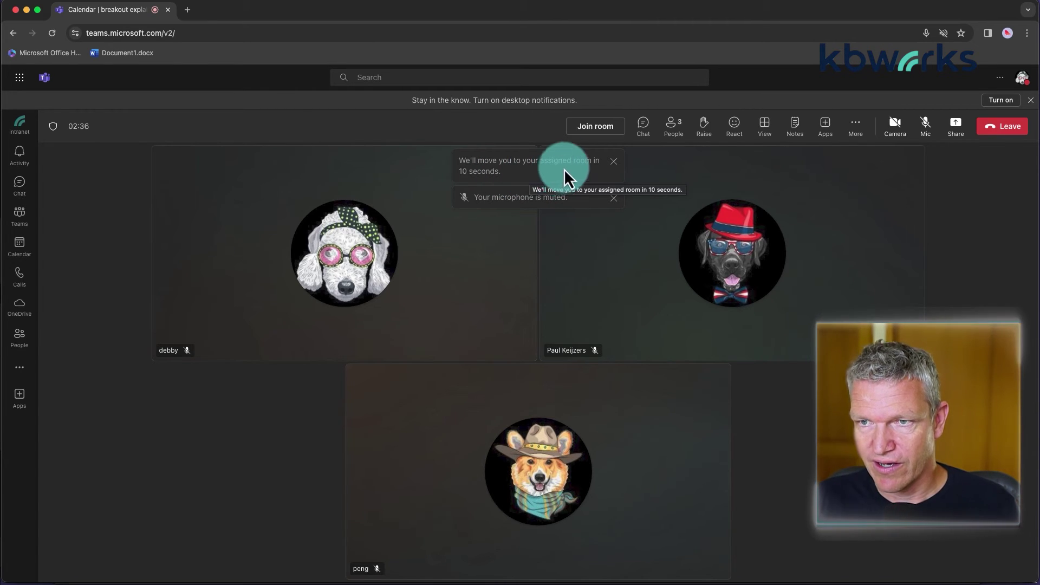
left_click(592, 136)
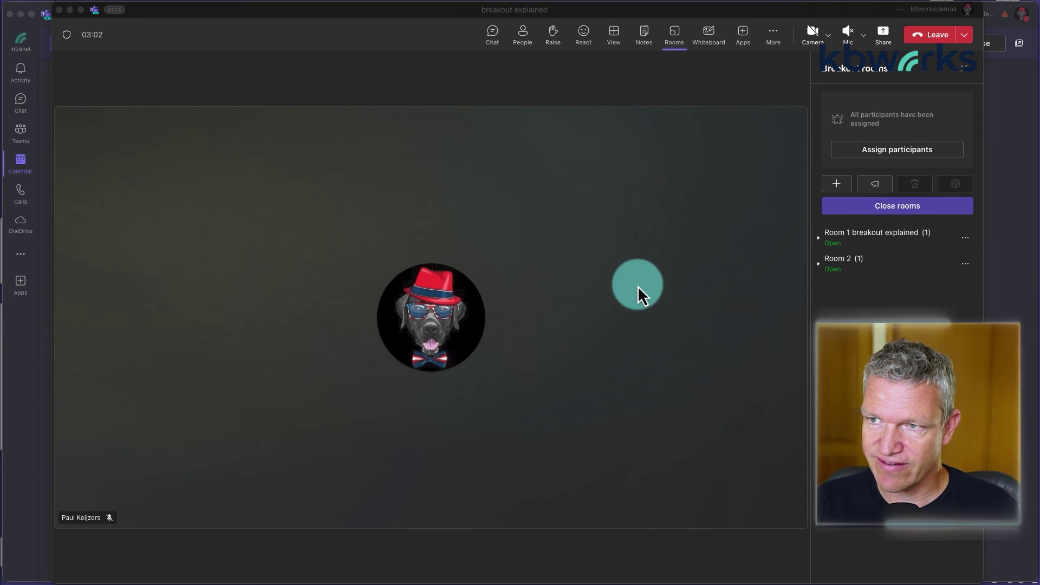
Send the announcement "this is a demo announcement" to all open breakout rooms from the organizer's meeting window.
left_click(874, 185)
left_click(464, 292)
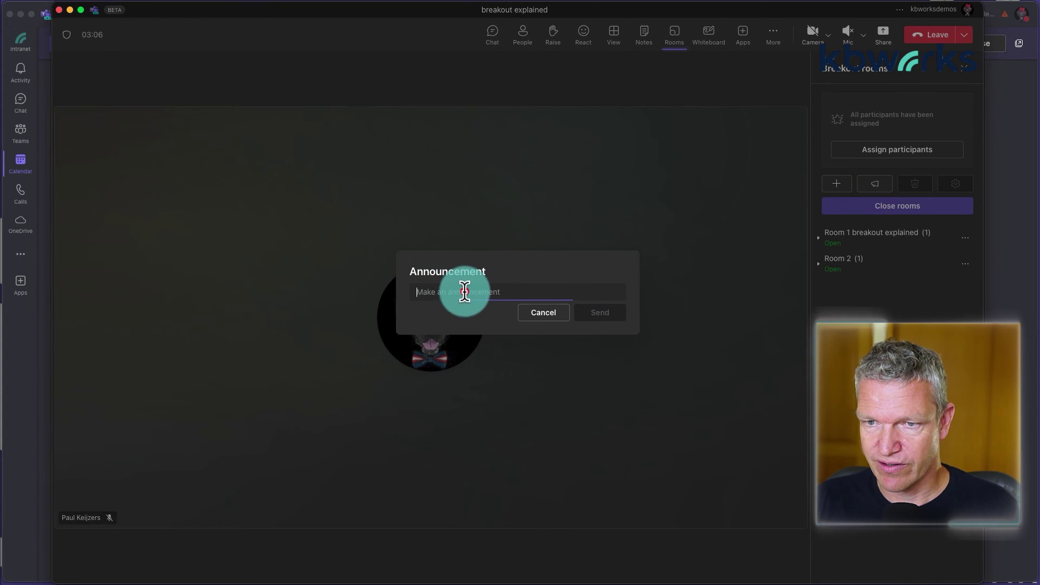
type("this is ")
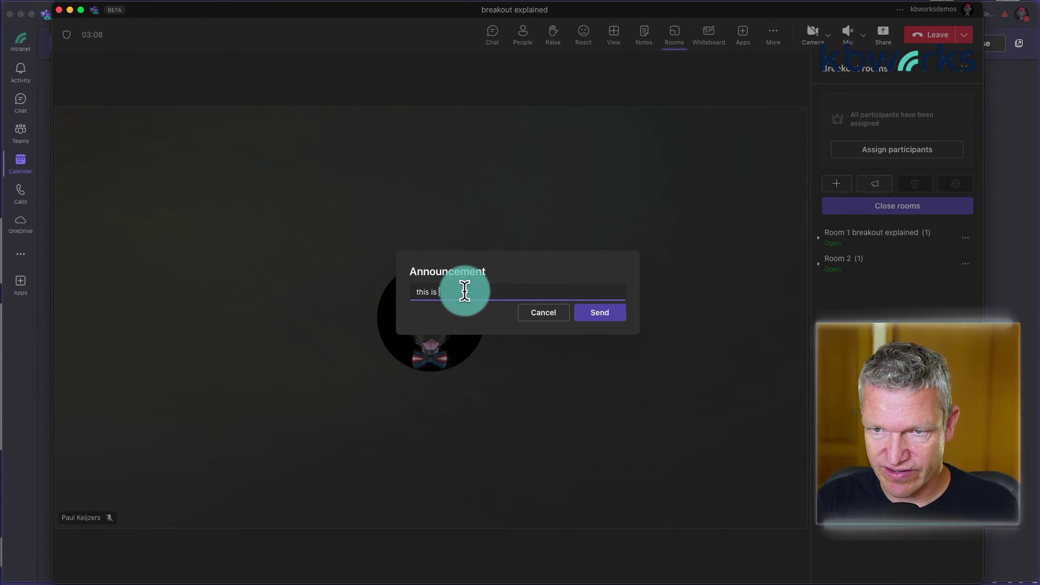
type("a demo announcement")
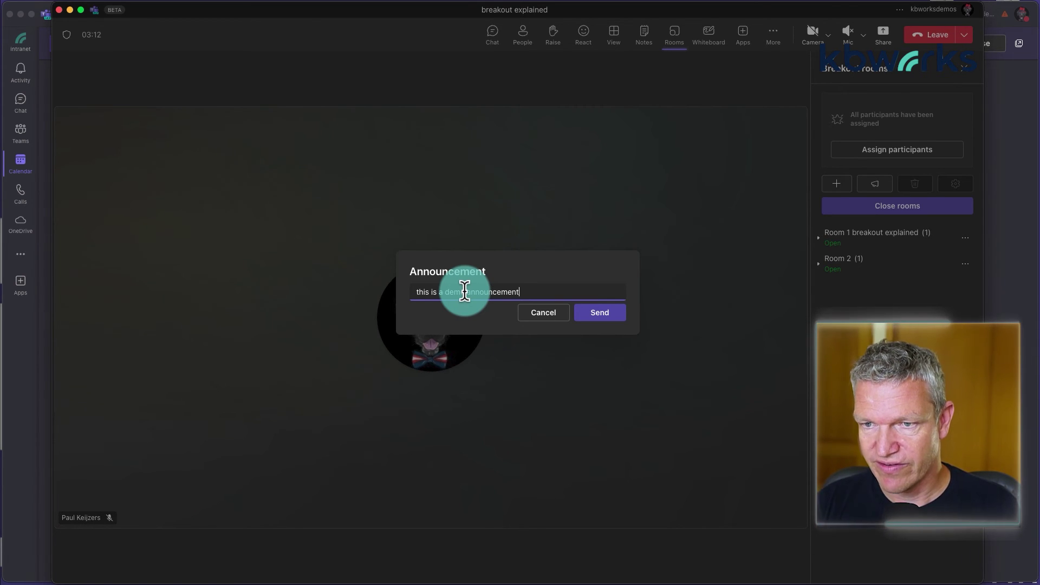
left_click(604, 314)
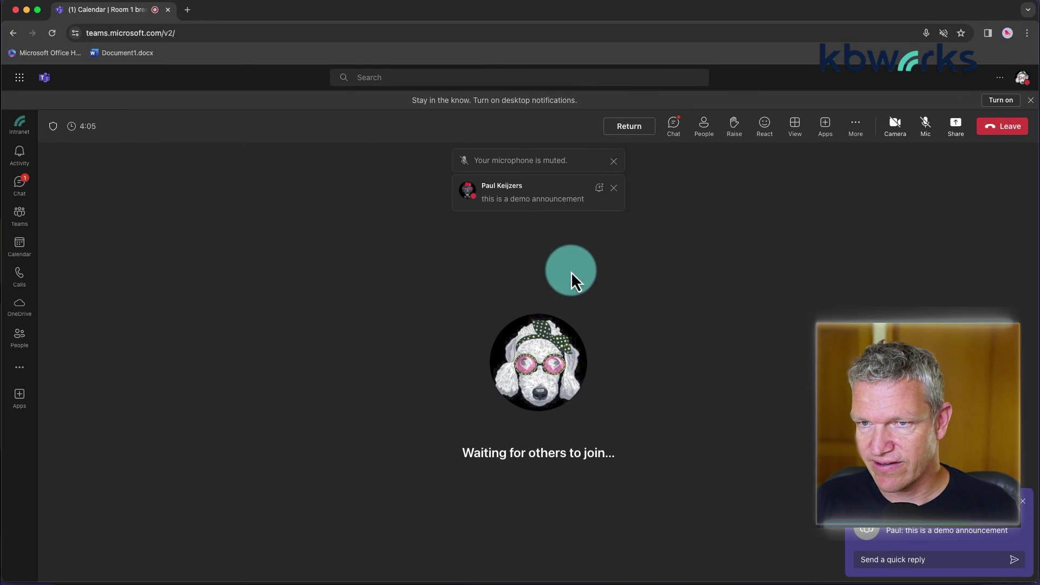
Open the meeting chat as the Room 1 participant and send the message "chat 1".
left_click(674, 130)
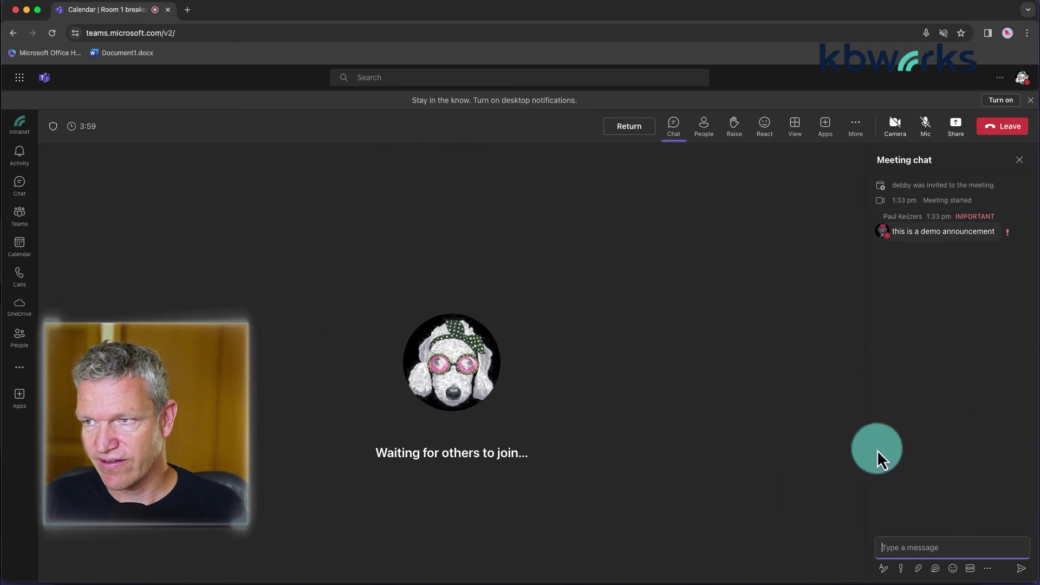
left_click(897, 542)
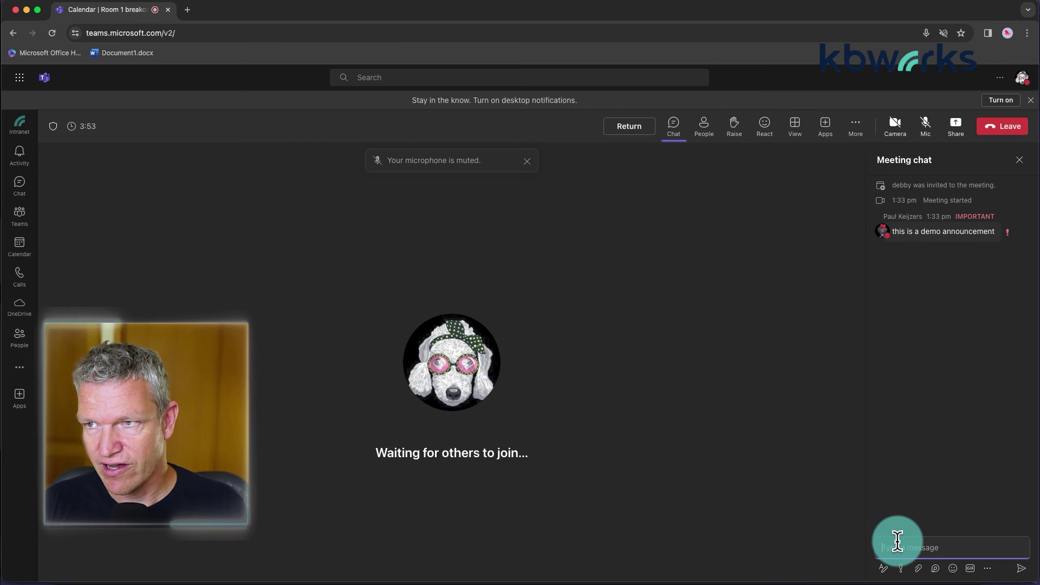
type("ch")
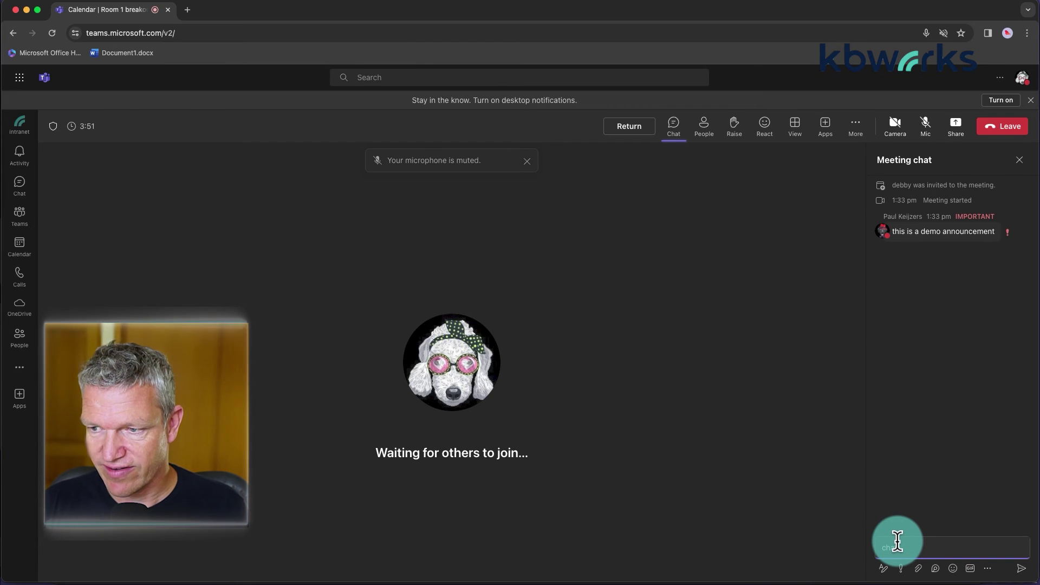
type("at 1")
key("Return")
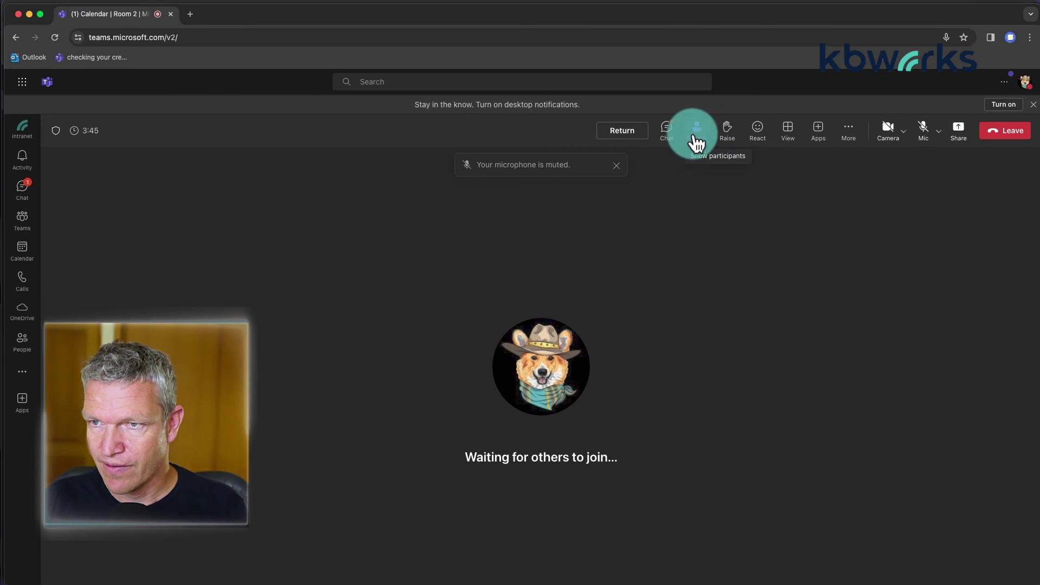
Open the chat as the Room 2 participant and send the message "chat 2".
left_click(666, 130)
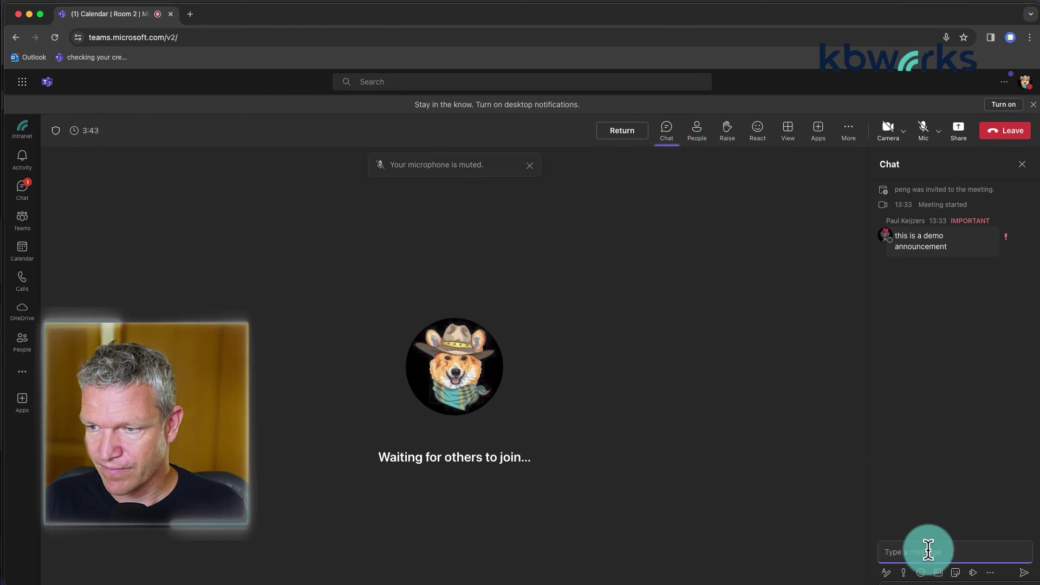
left_click(928, 549)
type("chat 2")
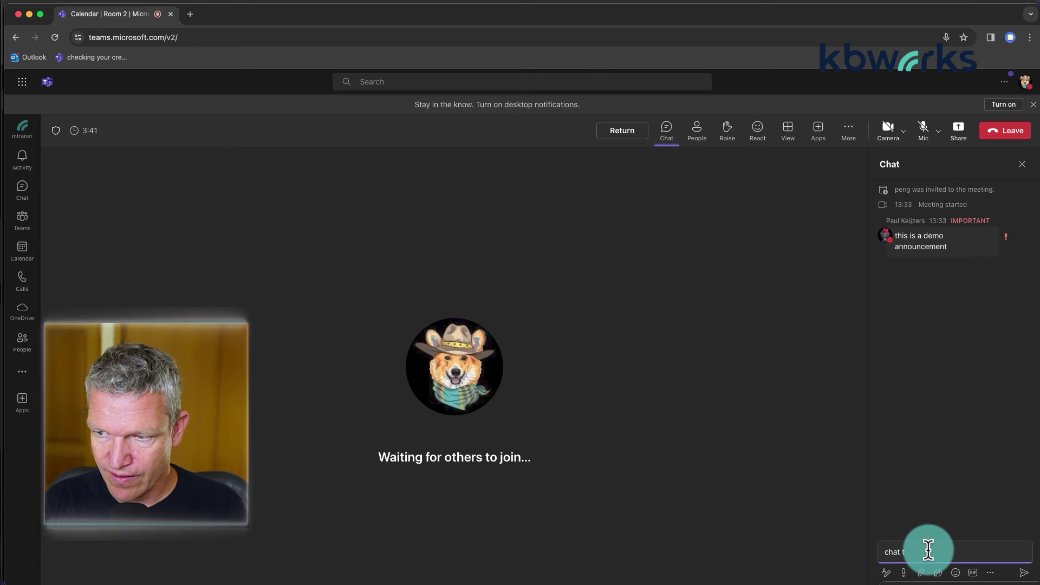
key("Return")
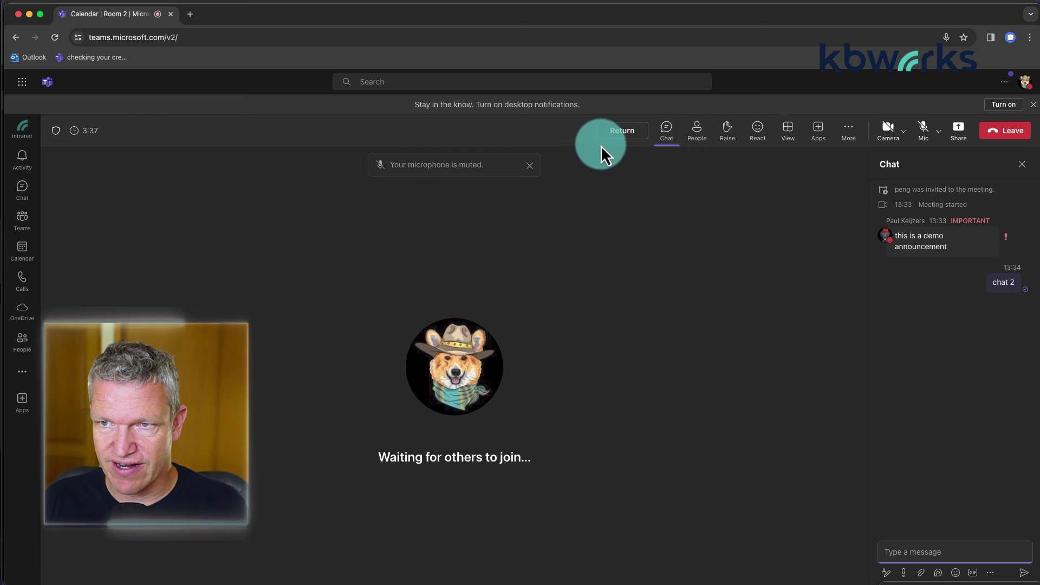
Return the Room 2 participant to the main meeting, then close the breakout rooms as the organizer.
left_click(617, 133)
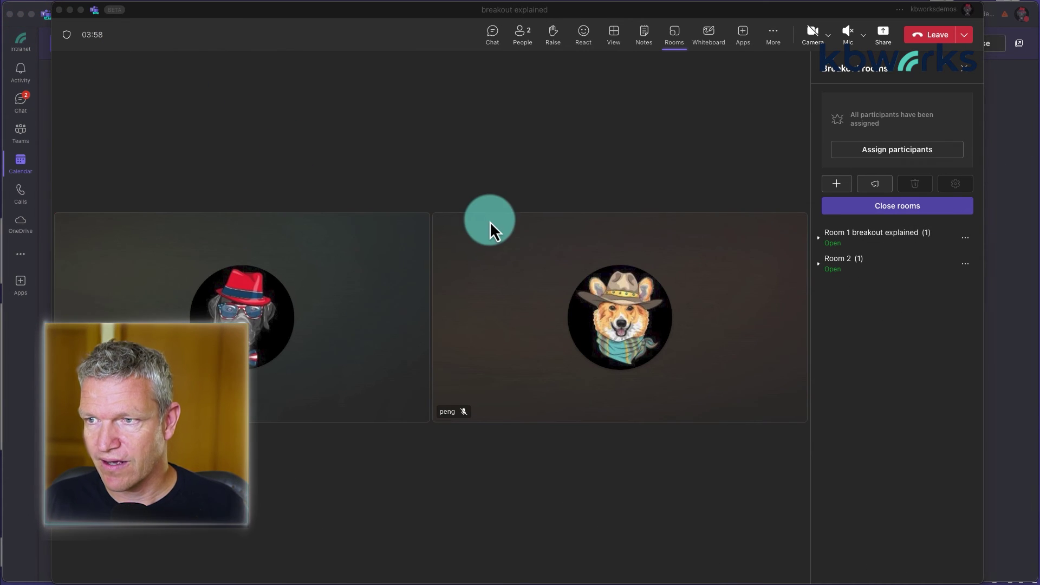
left_click(875, 208)
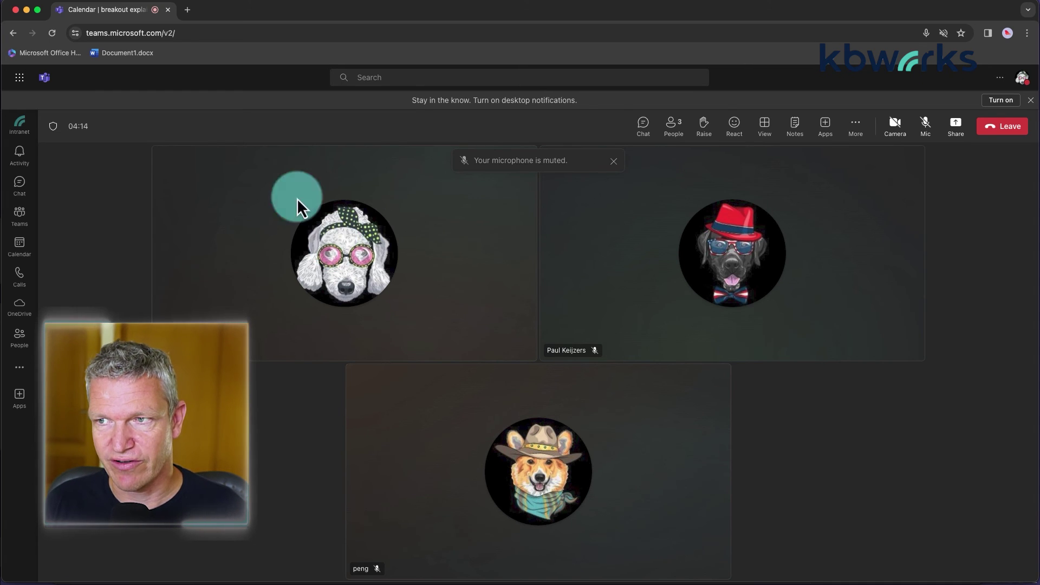
Leave the meeting as the organizer and close the "breakout explained" meeting details.
left_click(26, 9)
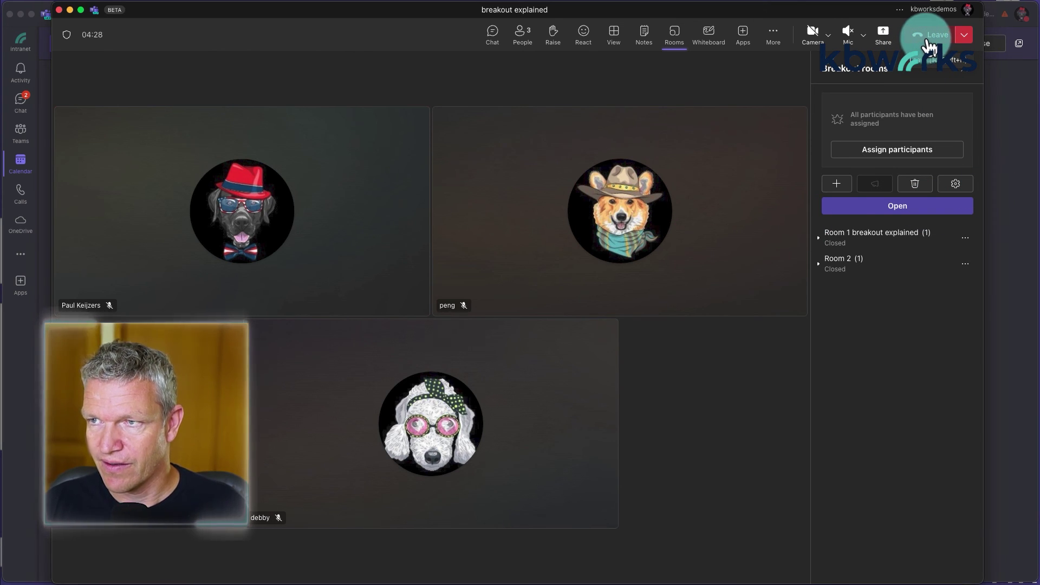
left_click(927, 38)
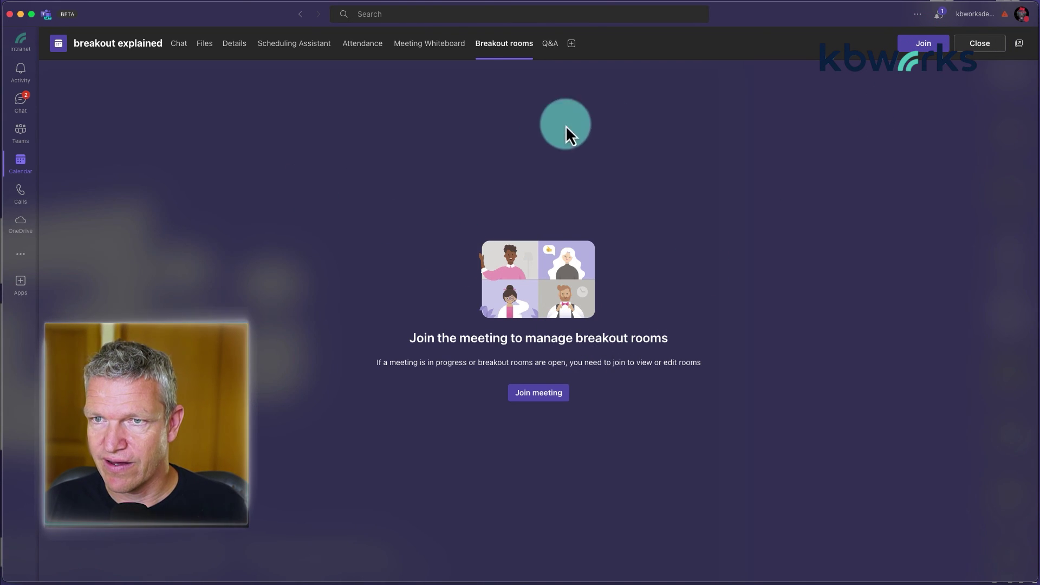
left_click(974, 45)
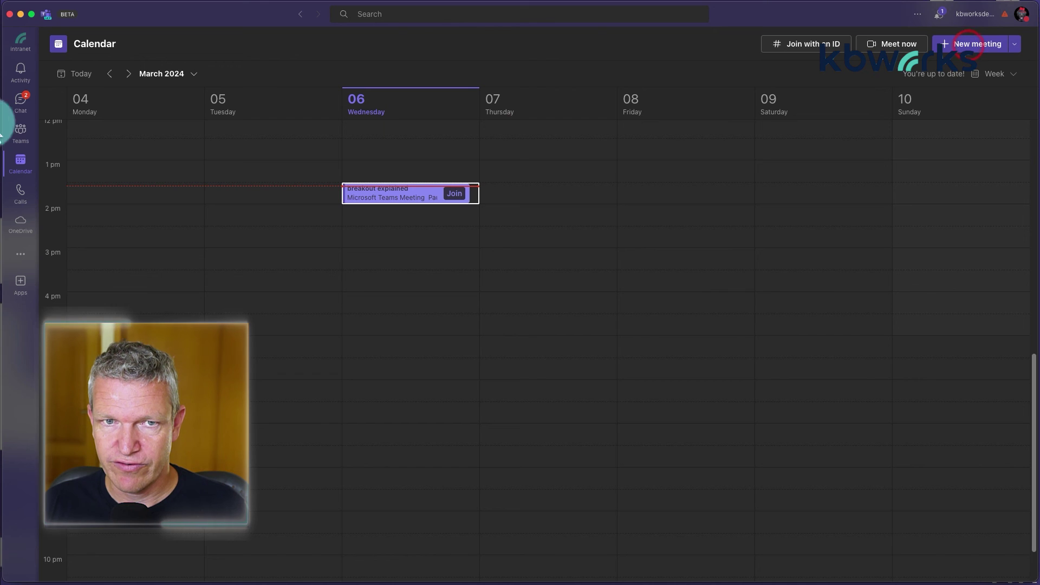
Review the organizer's chat history for Room 2 and Room 1 breakout explained.
left_click(22, 105)
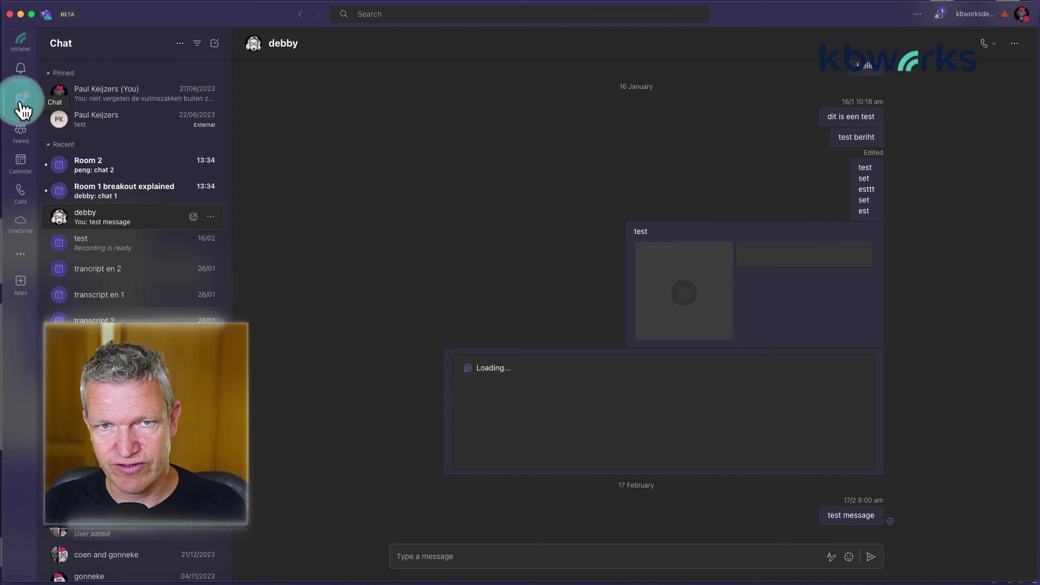
left_click(93, 162)
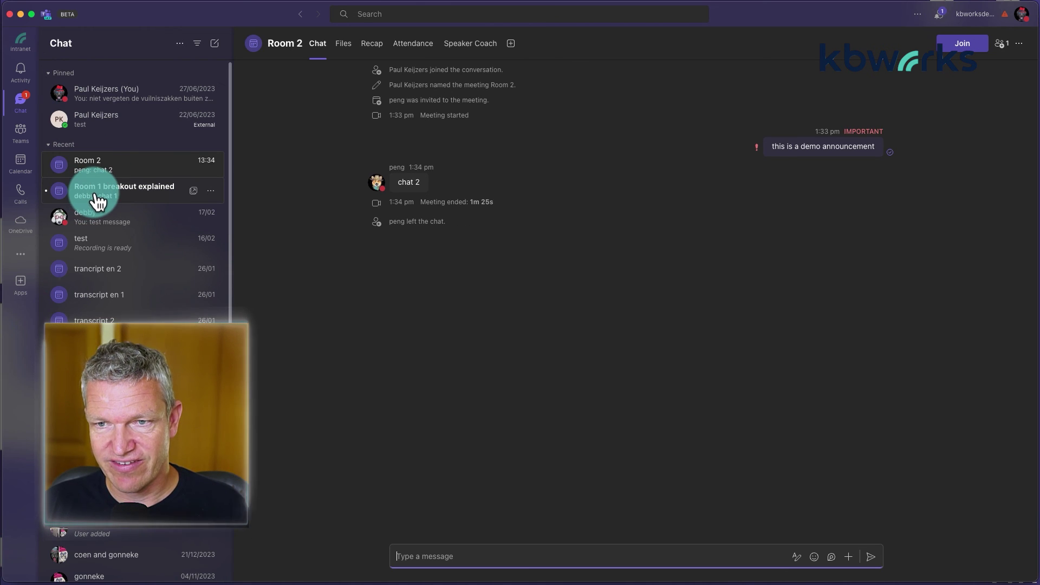
left_click(97, 198)
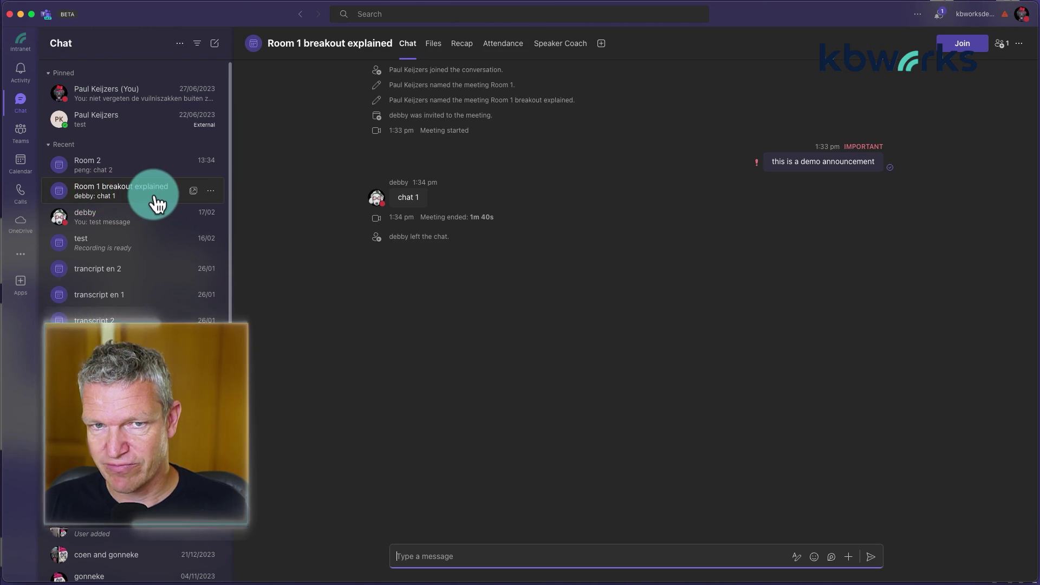